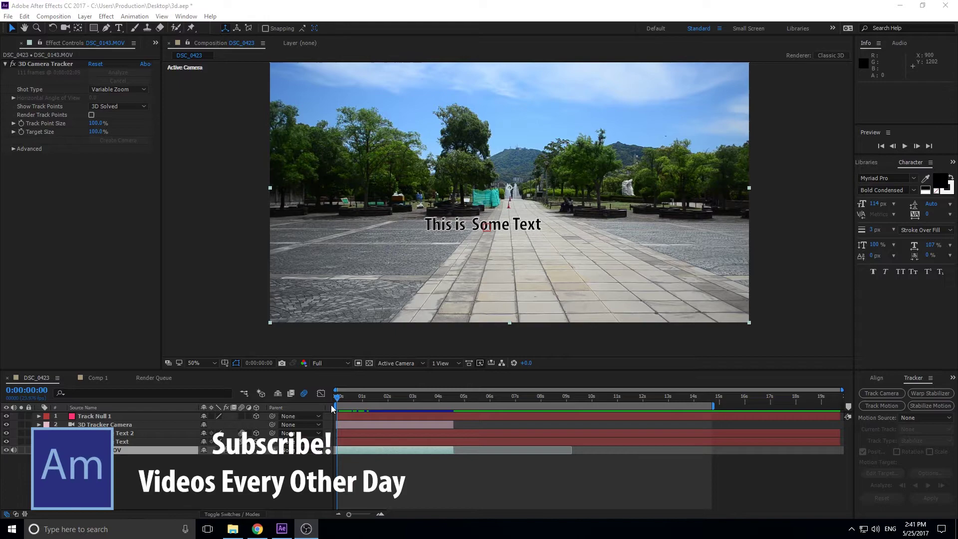
# - Preview the tracked text example and scrub to confirm the text stays fixed
pyautogui.click(343, 400)
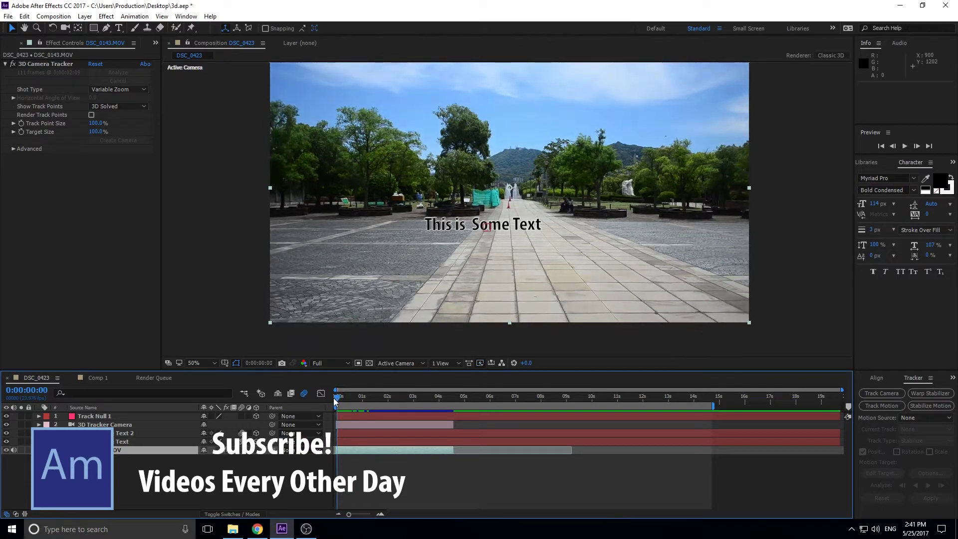
pyautogui.press('space')
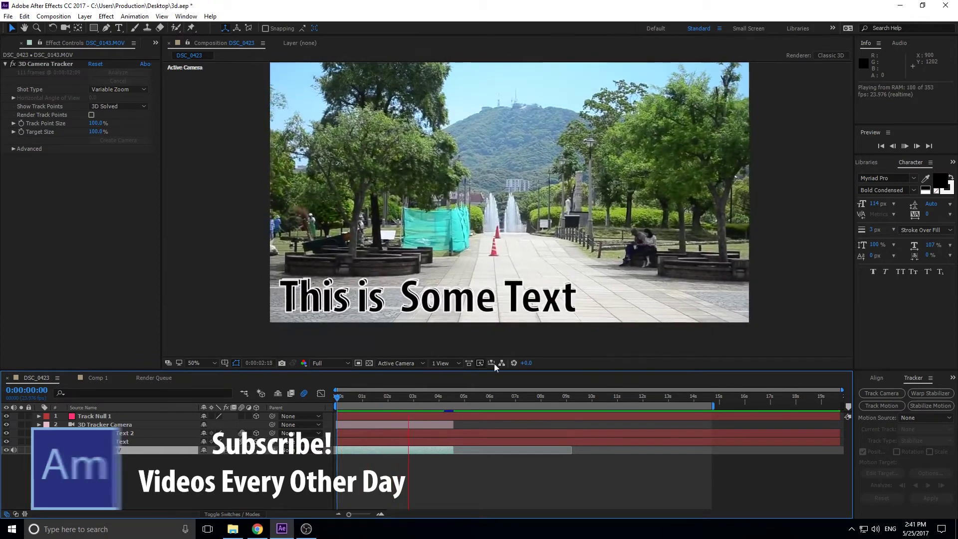
pyautogui.press('space')
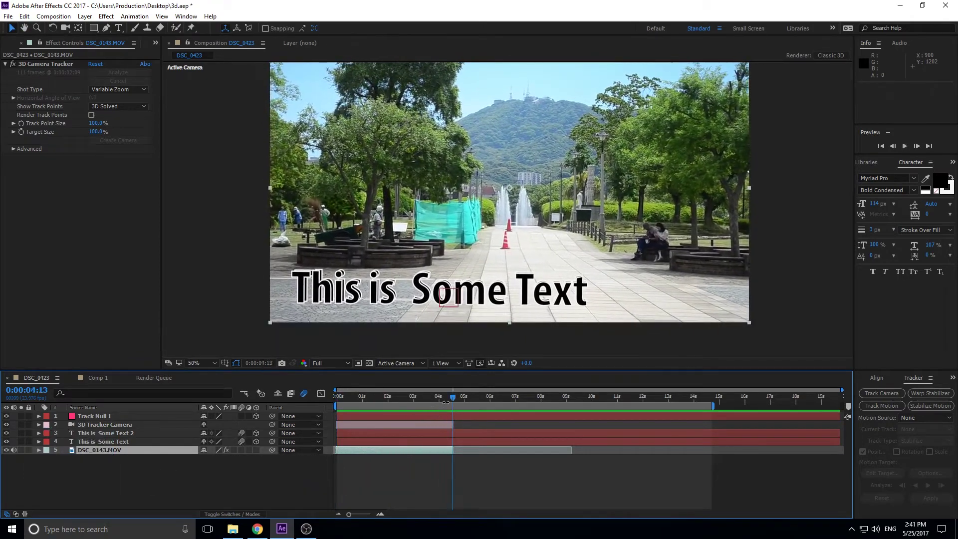
pyautogui.moveTo(426, 400); pyautogui.dragTo(312, 391)
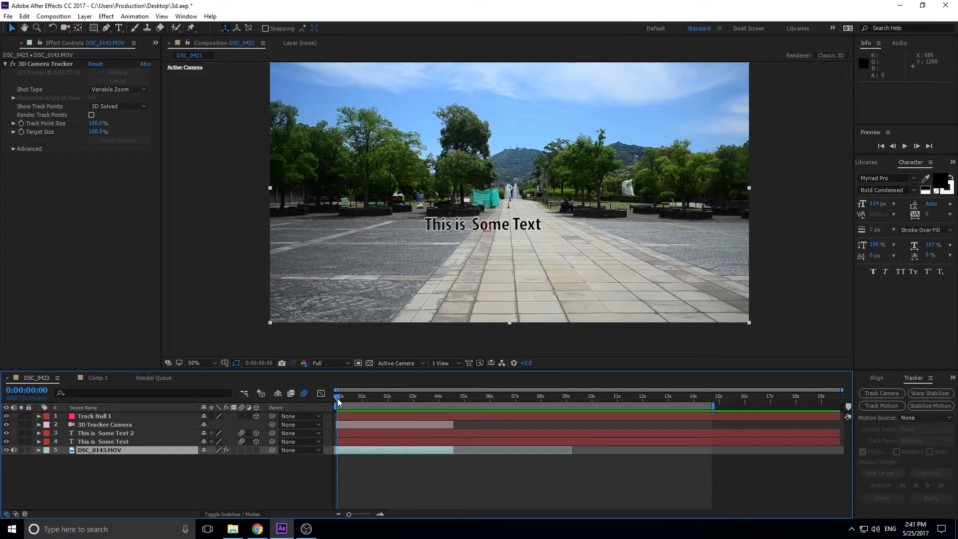
pyautogui.moveTo(339, 399); pyautogui.dragTo(385, 395)
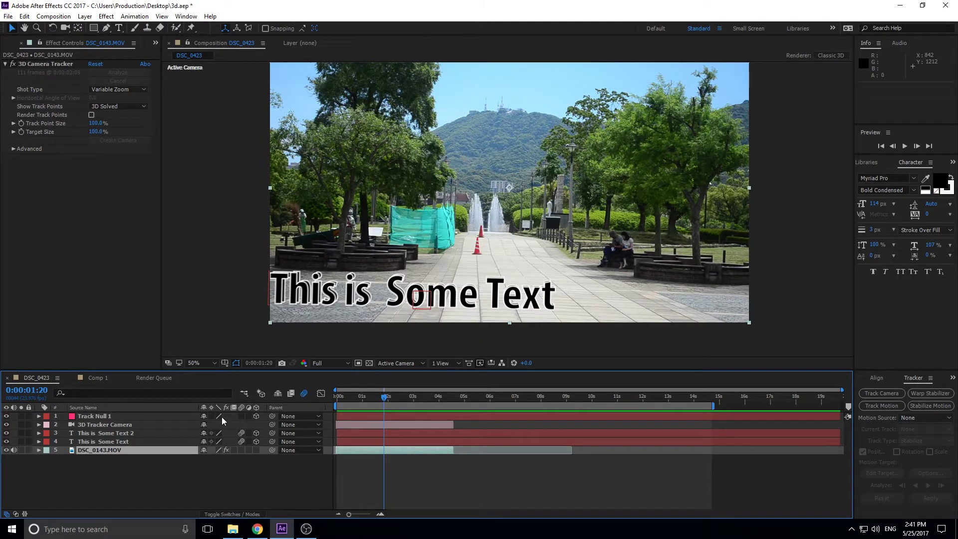
pyautogui.press('Home')
# - Watch the example's camera move from the Top 3D view, then switch to Comp 1
pyautogui.click(399, 363)
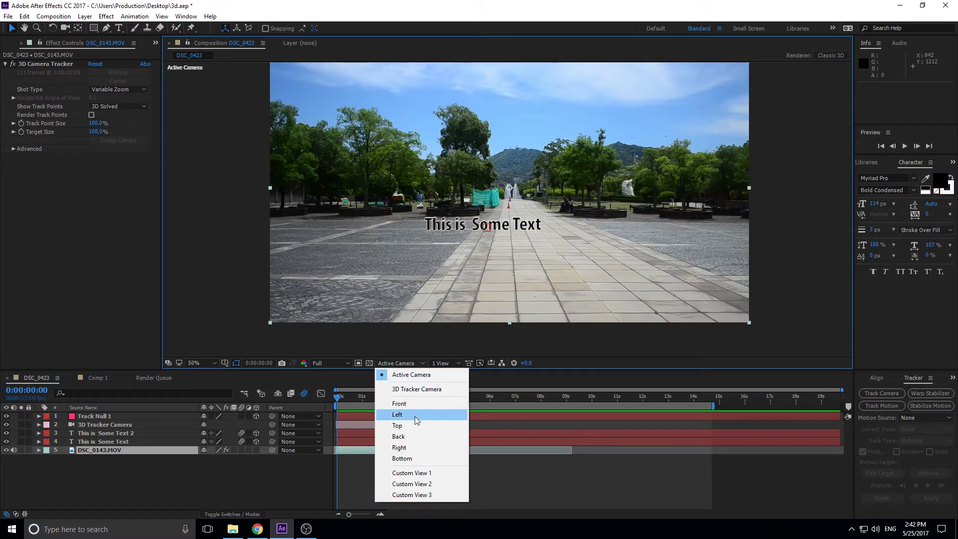
pyautogui.click(414, 426)
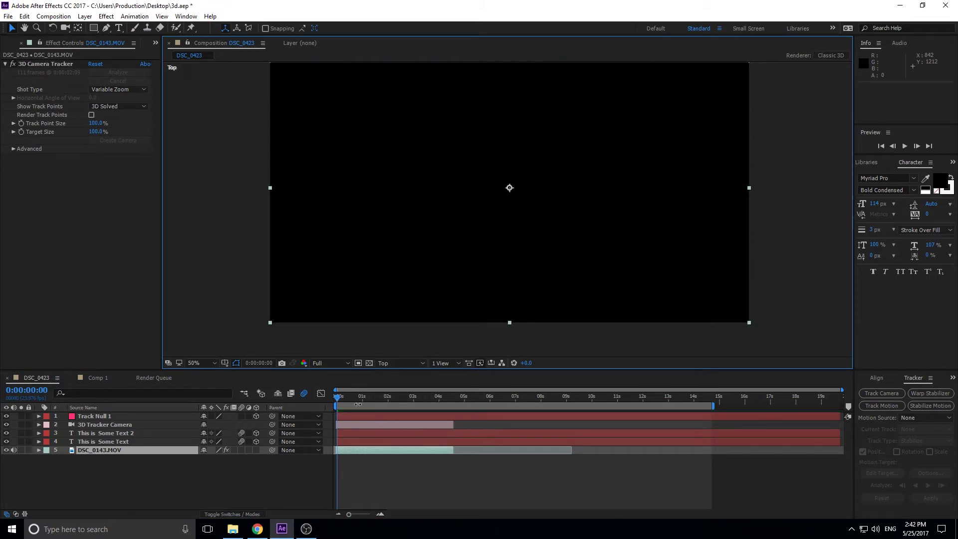
pyautogui.scroll(-7, 443, 214)
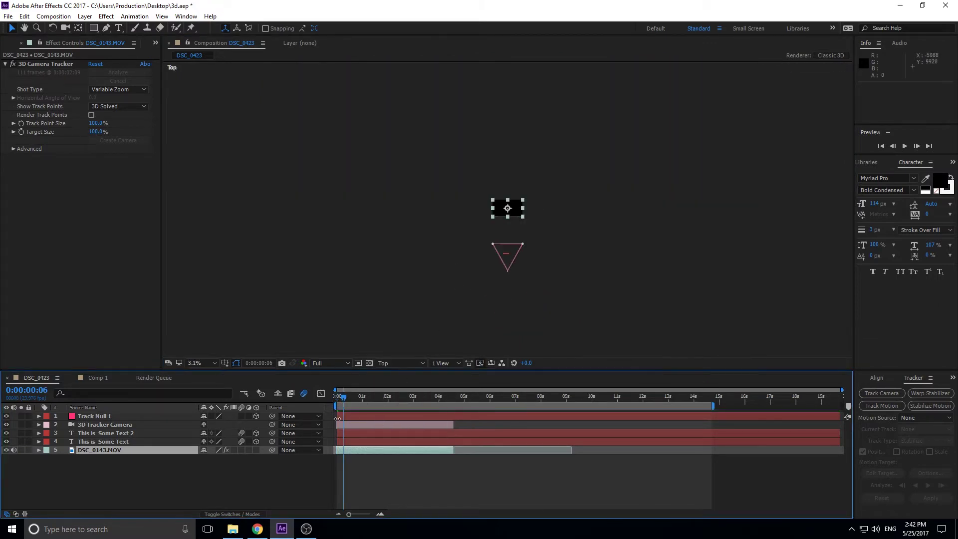
pyautogui.click(344, 399)
pyautogui.moveTo(344, 402); pyautogui.dragTo(383, 400)
pyautogui.scroll(1, 508, 289)
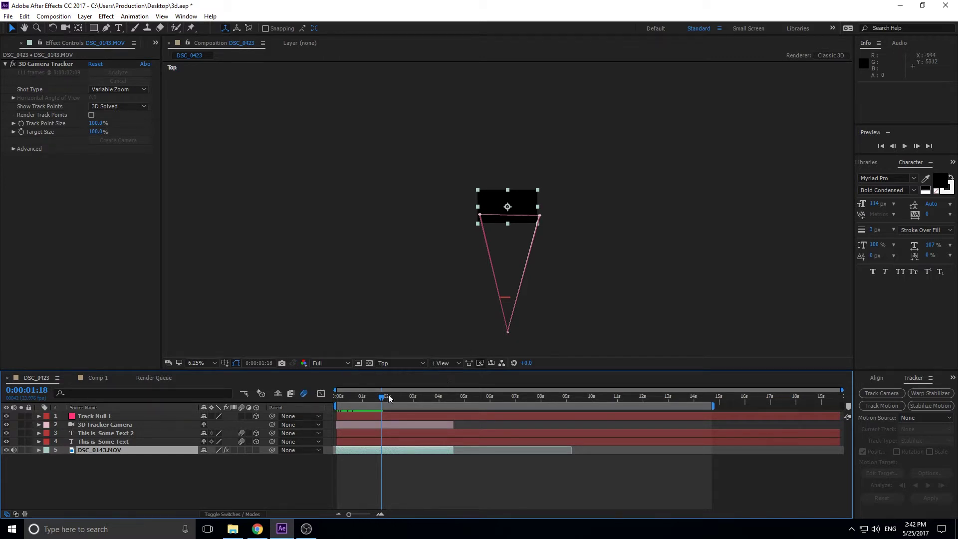
pyautogui.moveTo(382, 396); pyautogui.dragTo(329, 393)
pyautogui.click(98, 378)
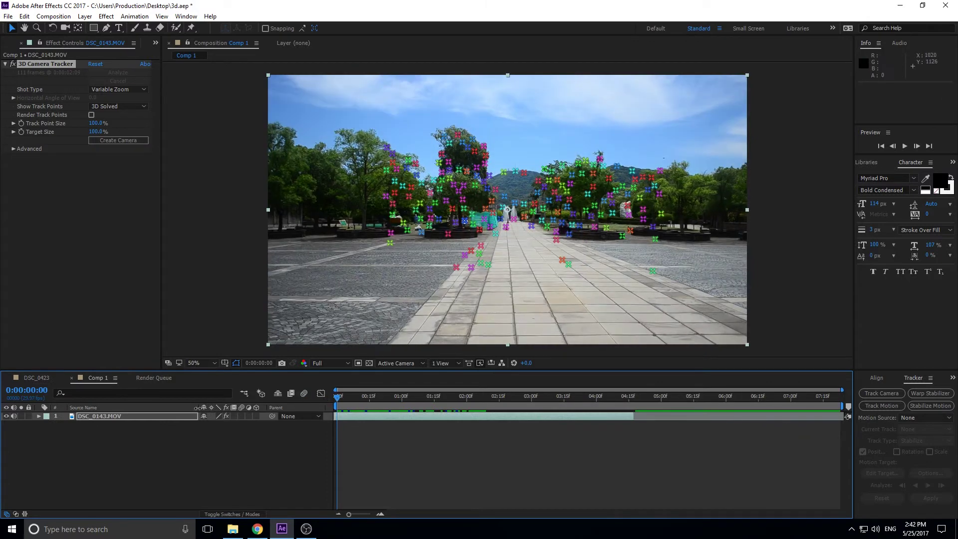
pyautogui.click(154, 417)
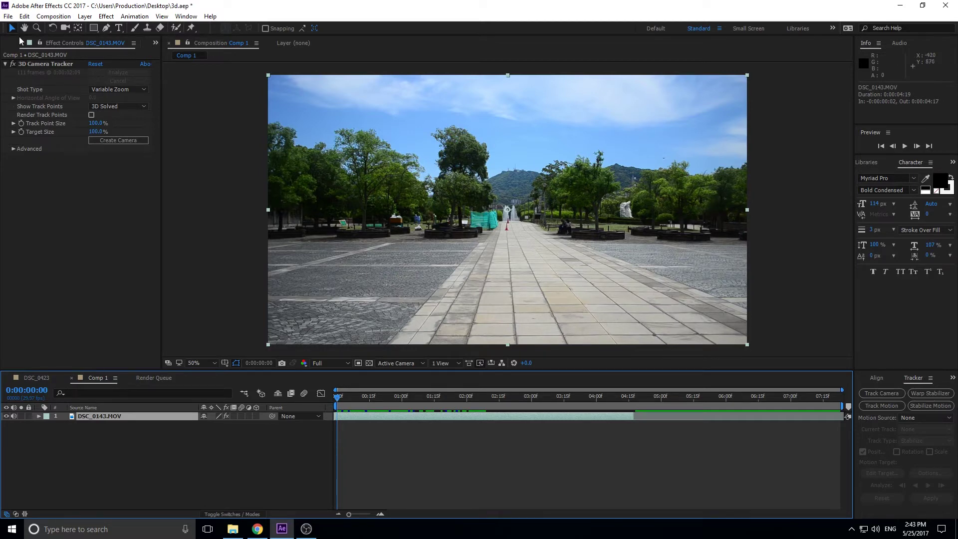
# - Show the 3D Camera Tracker points, keep Variable Zoom, and scrub the clip to review them
pyautogui.click(32, 63)
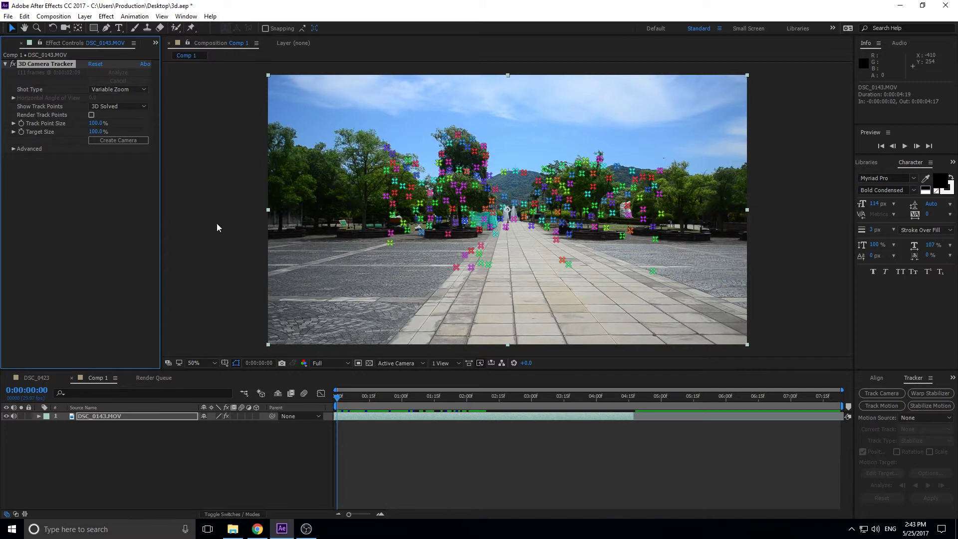
pyautogui.click(122, 91)
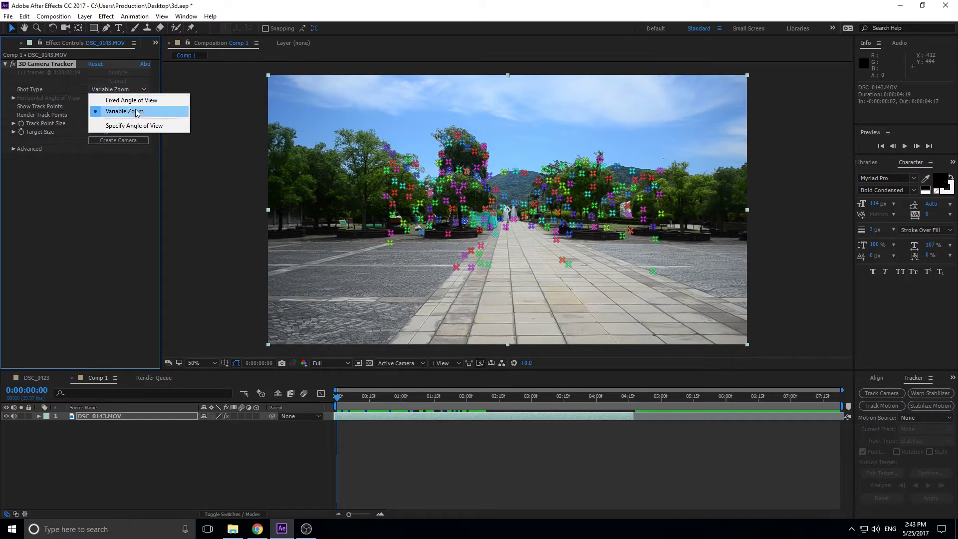
pyautogui.click(338, 396)
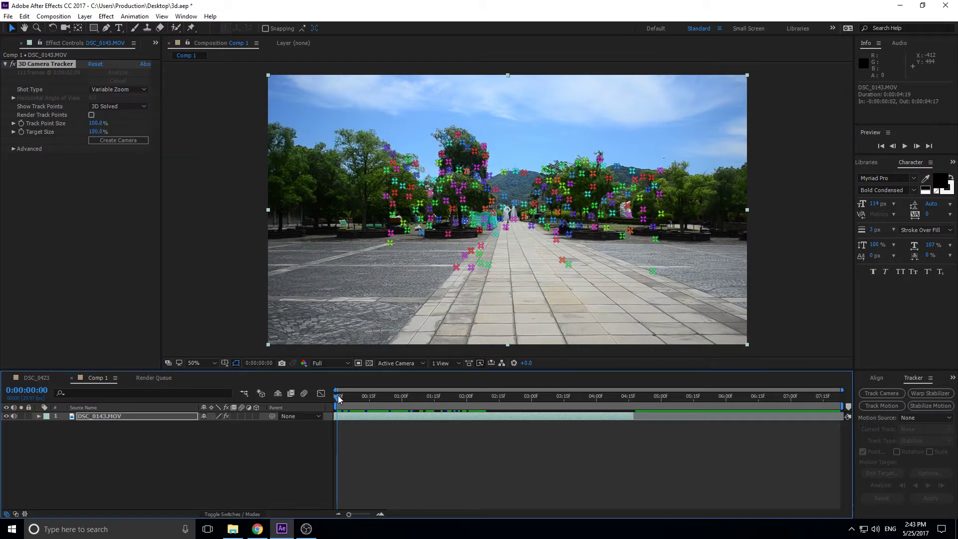
pyautogui.moveTo(338, 398); pyautogui.dragTo(437, 412)
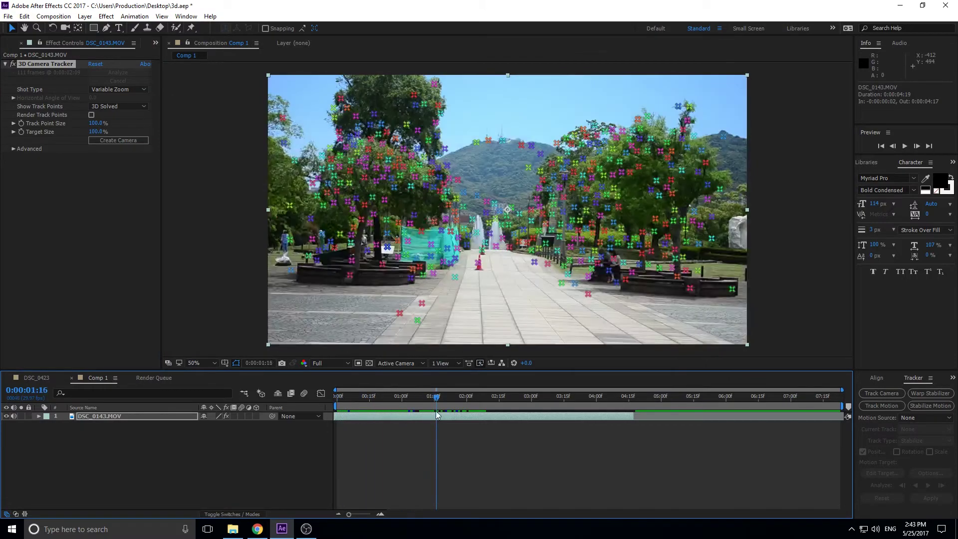
pyautogui.click(448, 402)
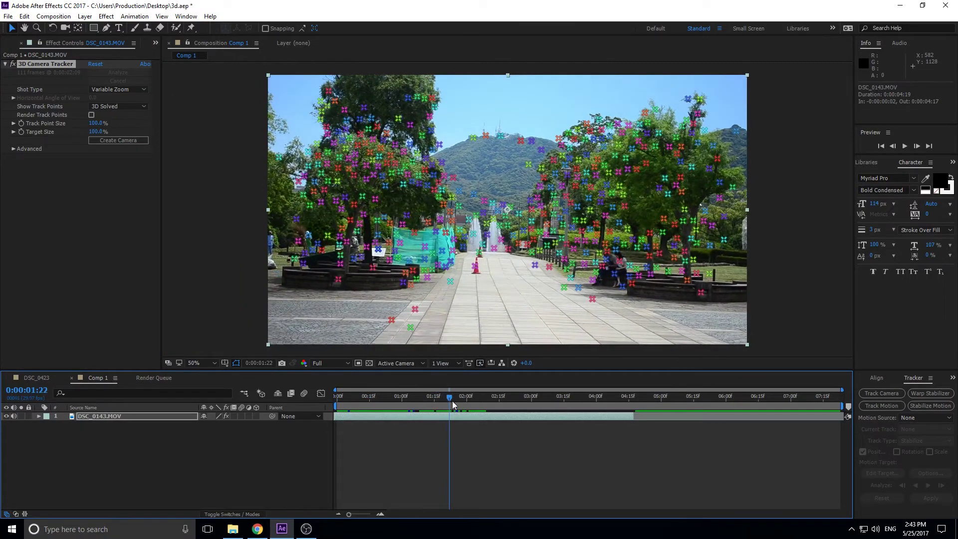
pyautogui.moveTo(448, 404); pyautogui.dragTo(335, 390)
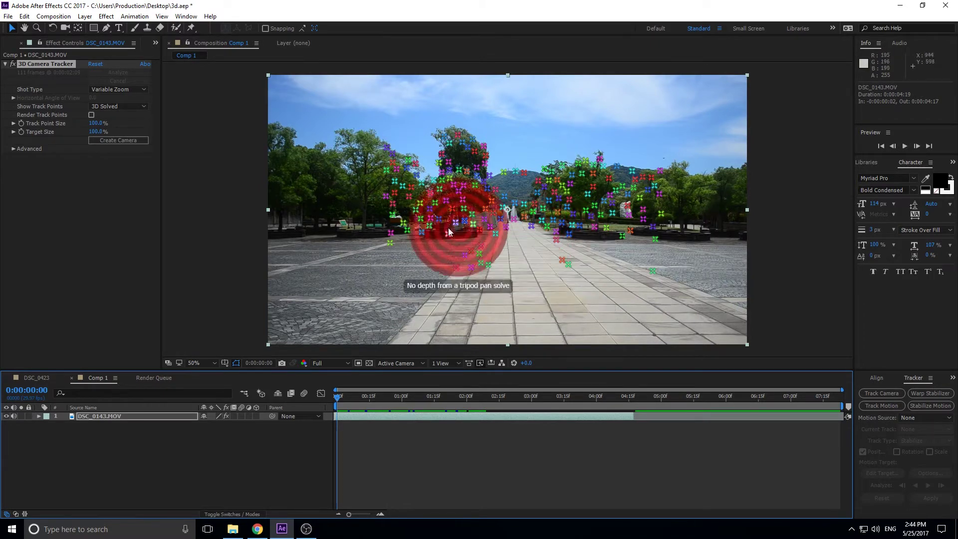
# - Select ground track points on the walkway and create a null and camera there
pyautogui.click(481, 248)
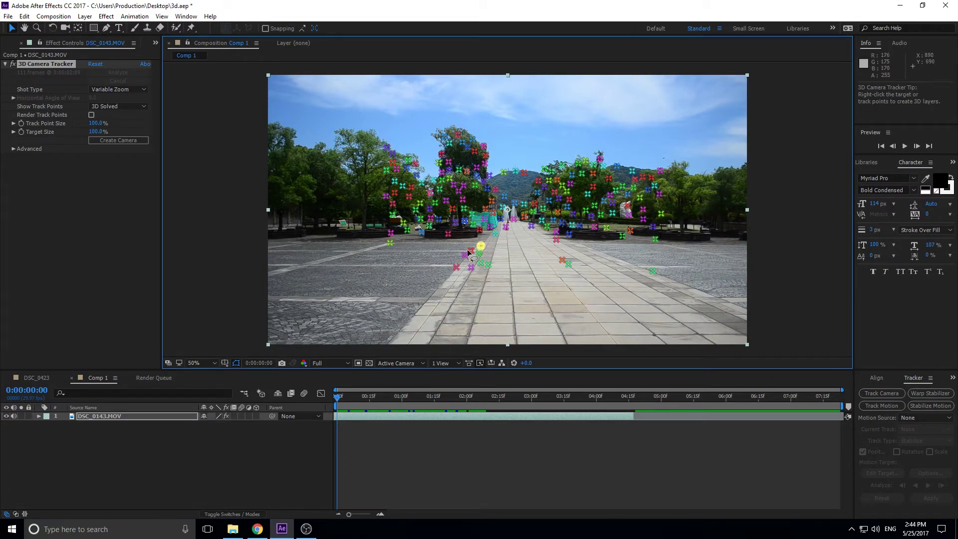
pyautogui.click(474, 252)
pyautogui.click(482, 246)
pyautogui.moveTo(460, 271); pyautogui.dragTo(457, 270)
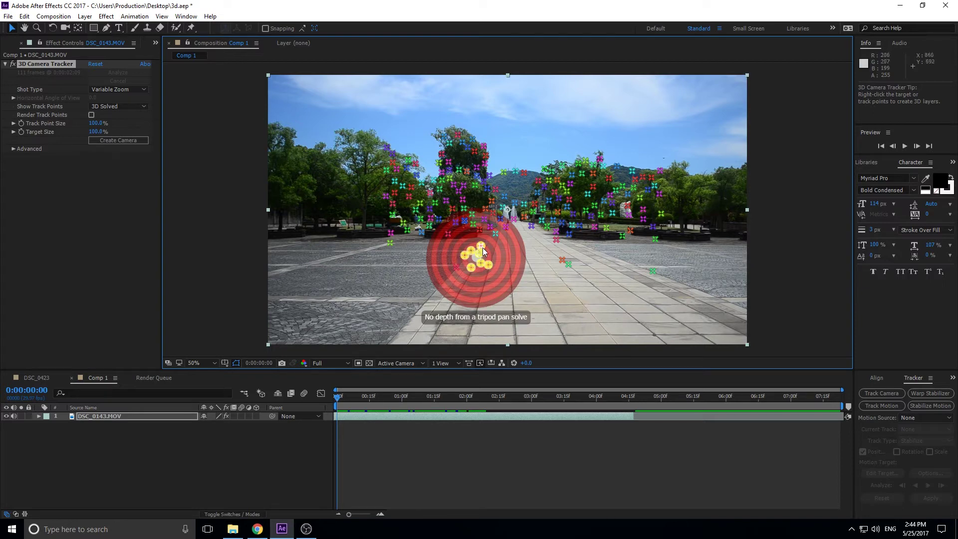
pyautogui.rightClick(483, 249)
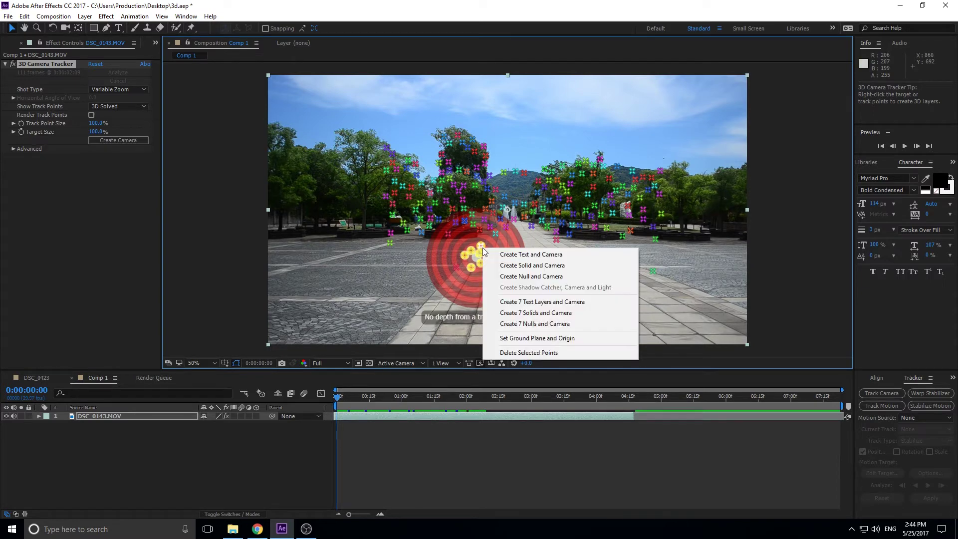
pyautogui.click(535, 277)
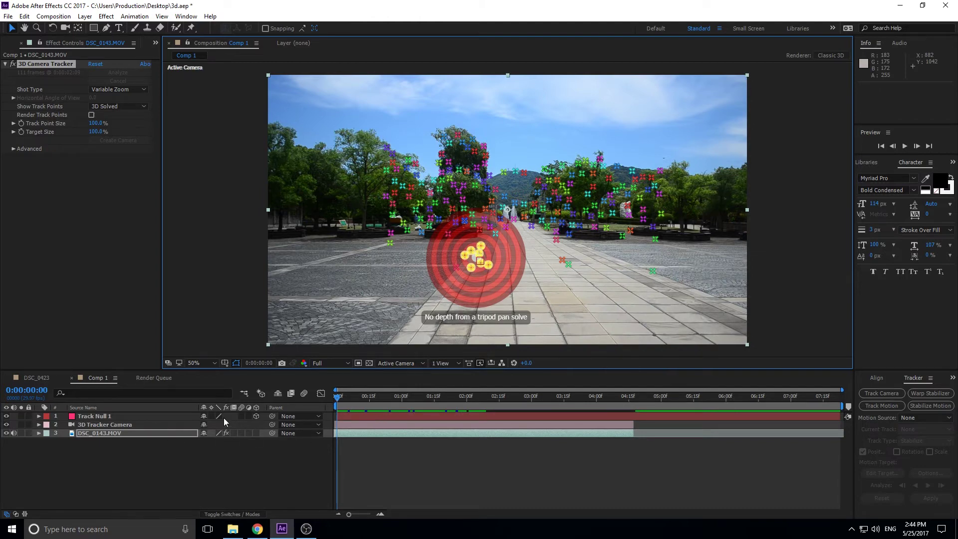
# - Scrub and preview with Track Null 1 selected to confirm it holds to the ground
pyautogui.click(121, 419)
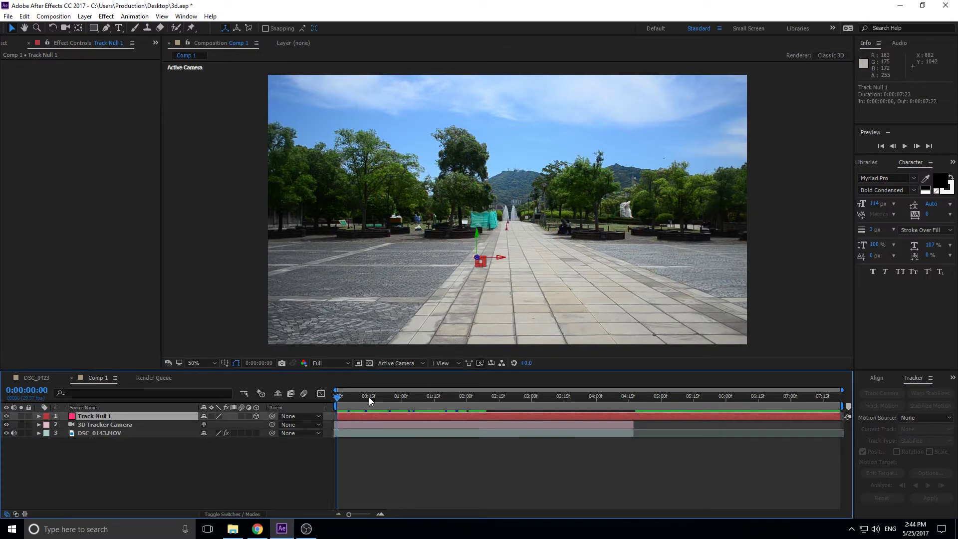
pyautogui.moveTo(337, 397); pyautogui.dragTo(412, 398)
pyautogui.press('space')
pyautogui.press('space')
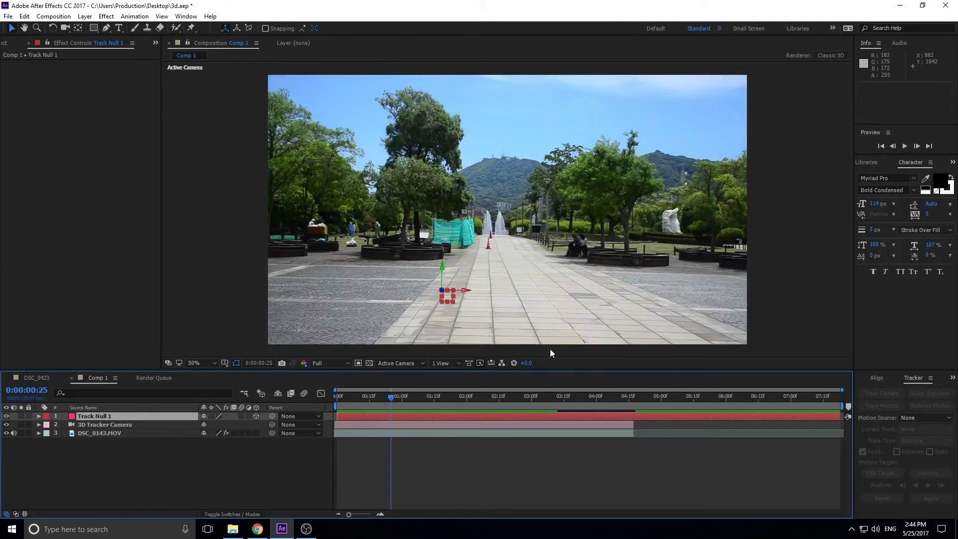
pyautogui.moveTo(391, 397); pyautogui.dragTo(147, 424)
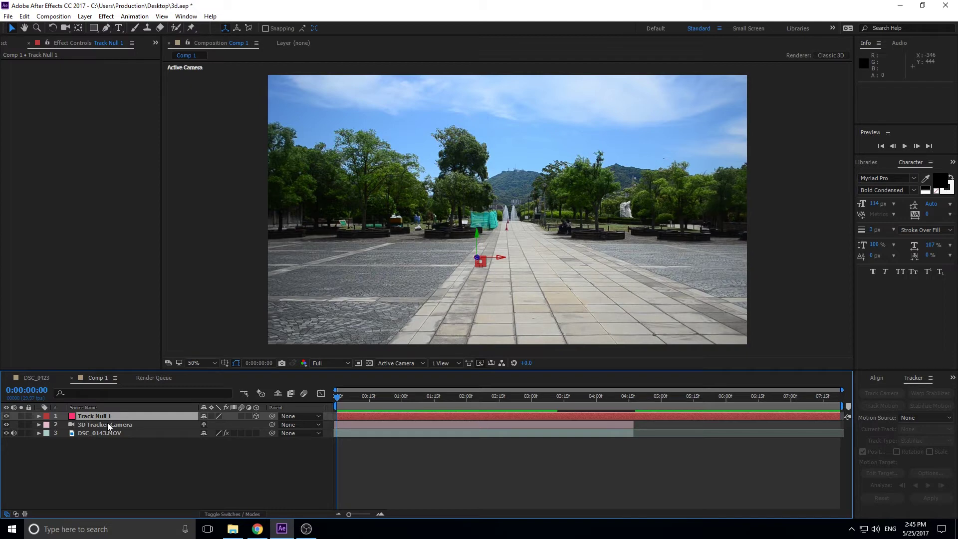
# - Add a paragraph text box over the walkway reading 'AdobeMasters'
pyautogui.click(118, 28)
pyautogui.moveTo(398, 238); pyautogui.dragTo(610, 291)
pyautogui.write('AdobeMaster')
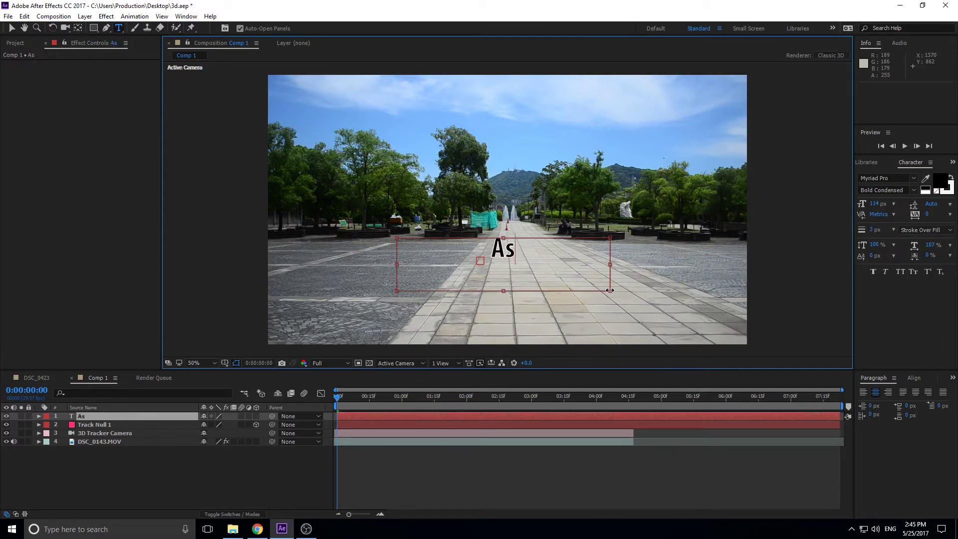
pyautogui.write('es')
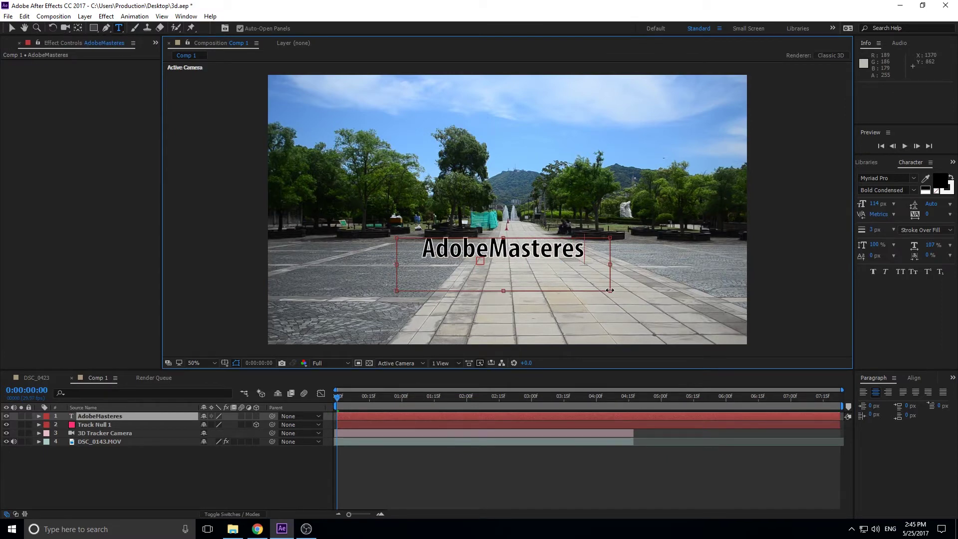
pyautogui.press('BackSpace')
pyautogui.press('BackSpace')
pyautogui.write('s')
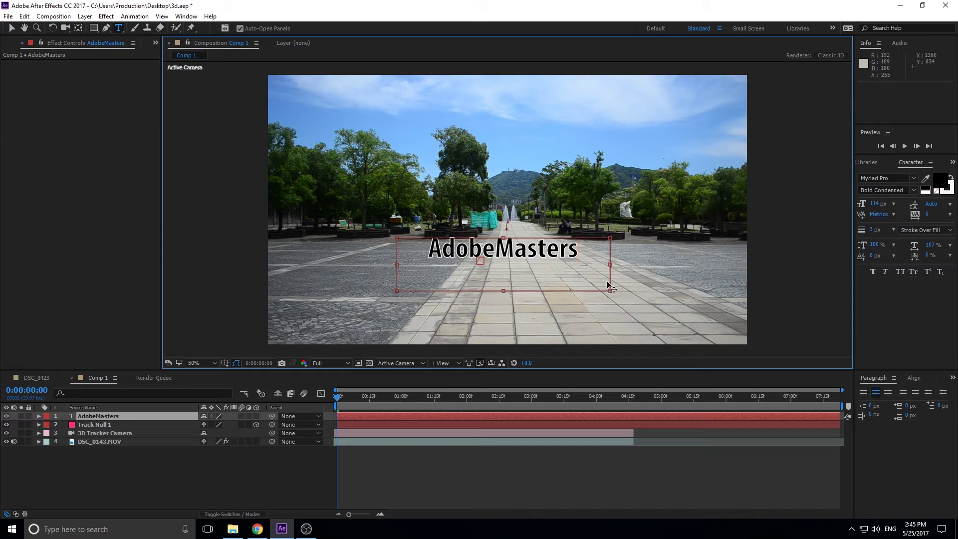
pyautogui.click(380, 479)
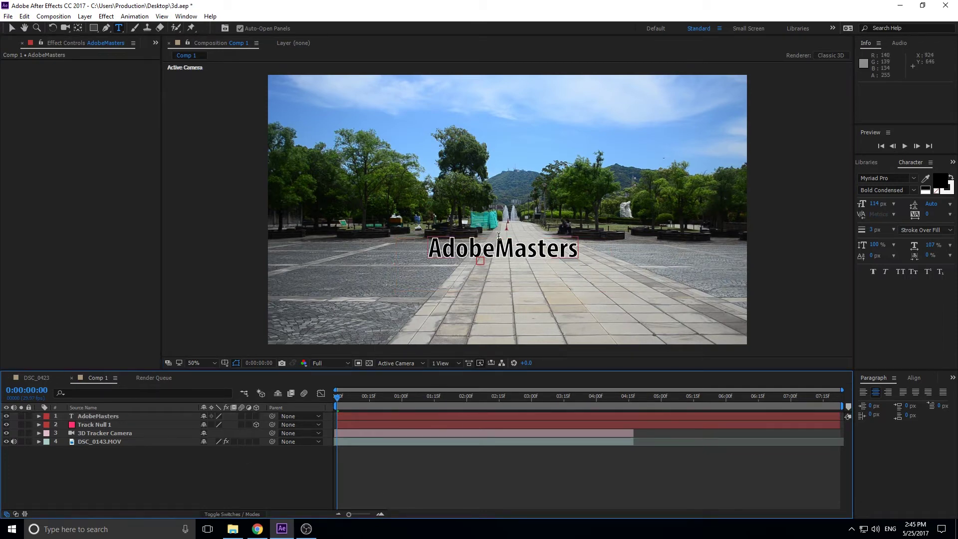
# - Raise the AdobeMasters text's anchor point by 66 pixels with the Pan Behind tool
pyautogui.click(497, 252)
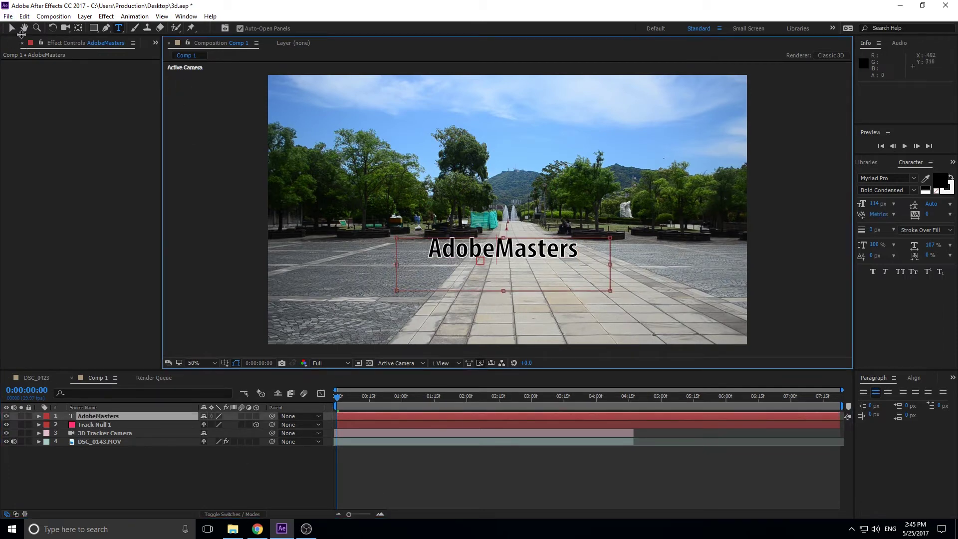
pyautogui.click(12, 28)
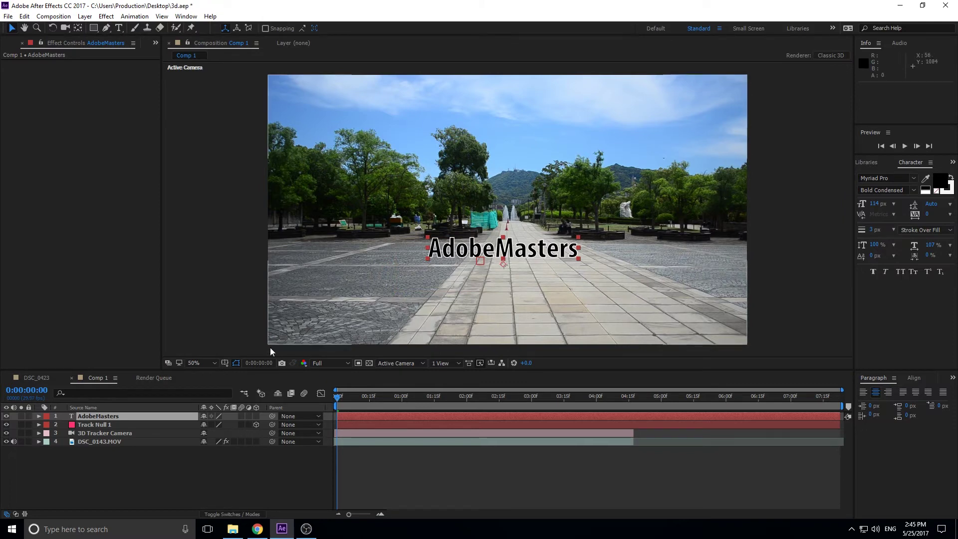
pyautogui.click(79, 29)
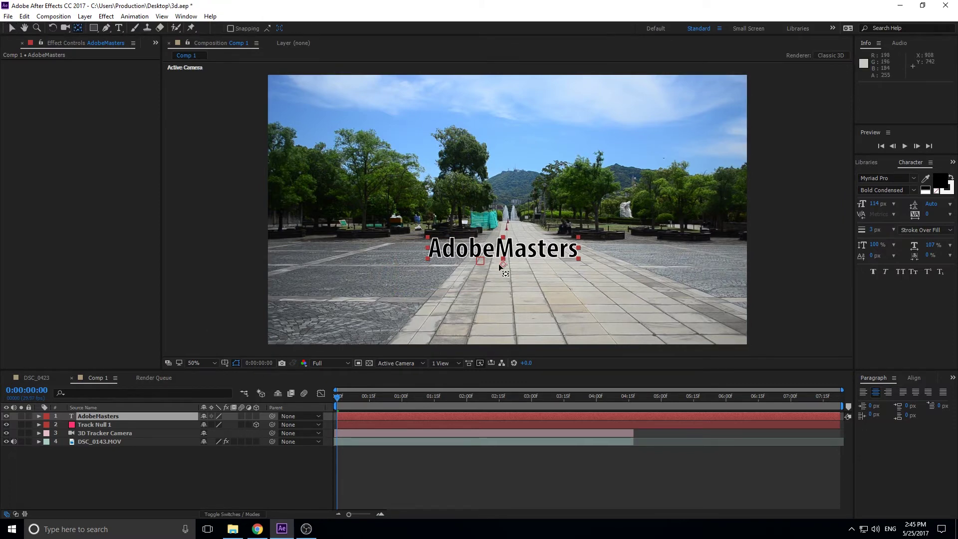
pyautogui.moveTo(504, 264); pyautogui.dragTo(503, 247)
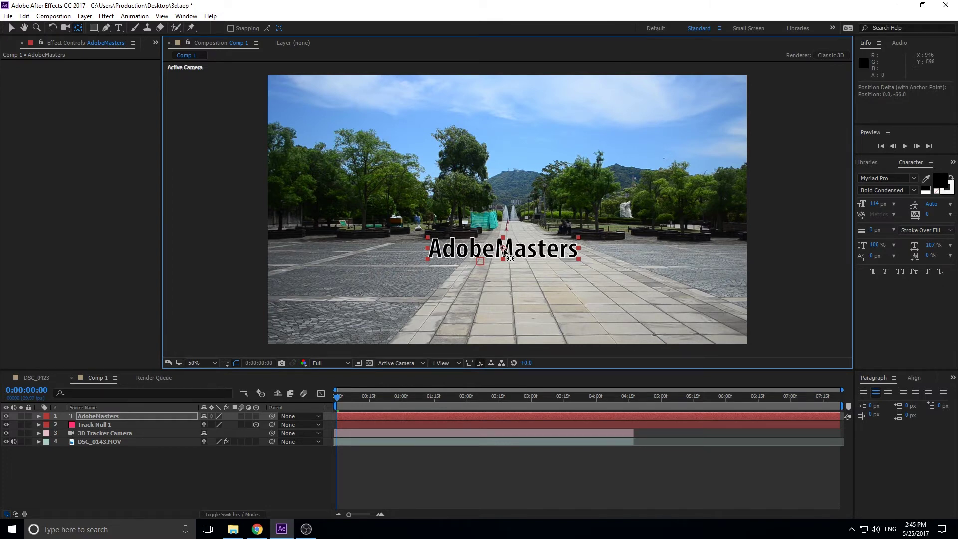
# - Expand the Transform properties of Track Null 1 and the AdobeMasters layer
pyautogui.click(40, 425)
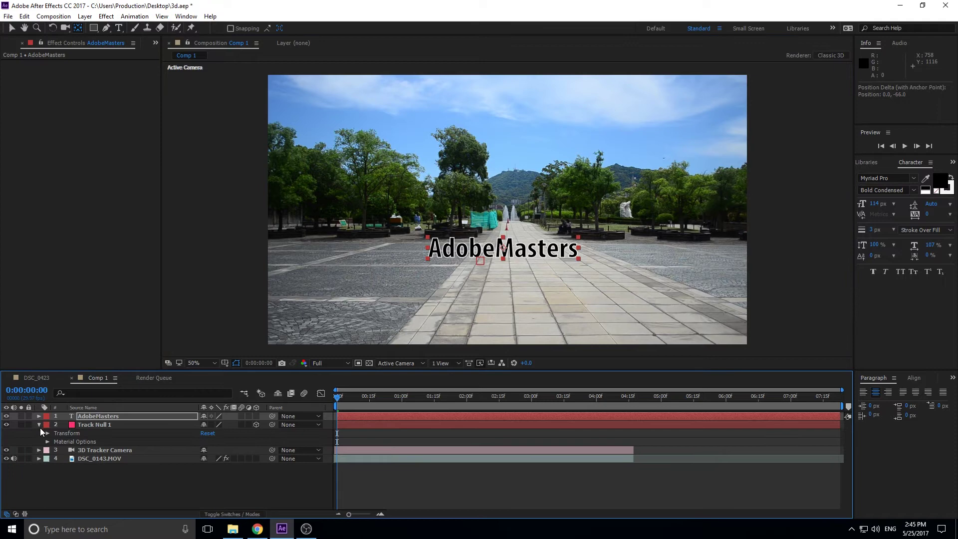
pyautogui.click(49, 433)
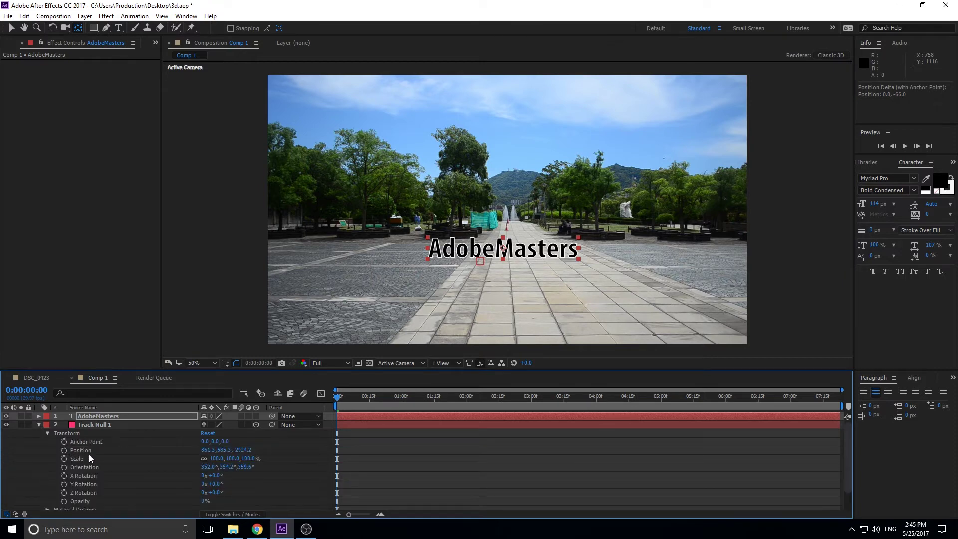
pyautogui.click(40, 416)
pyautogui.click(48, 425)
pyautogui.click(47, 424)
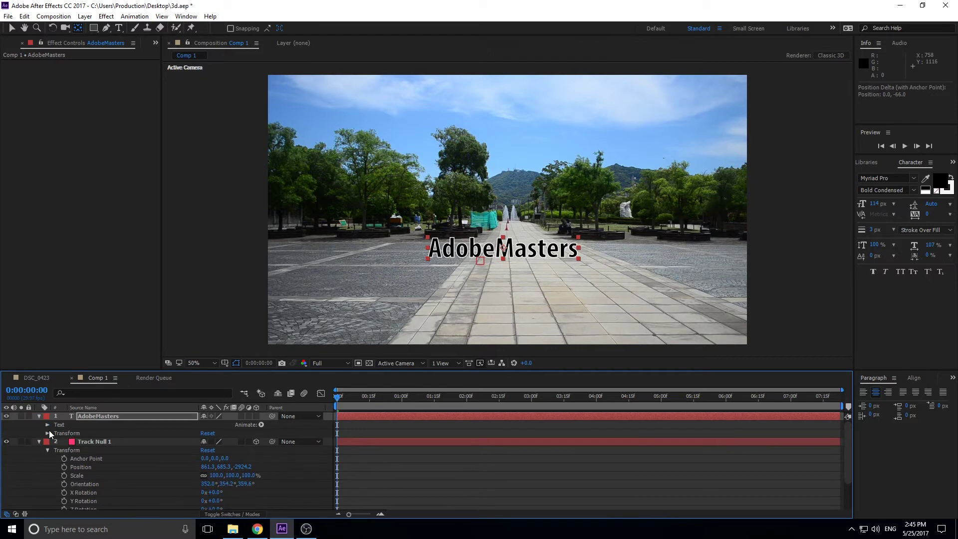
pyautogui.click(48, 432)
pyautogui.scroll(-1, 145, 463)
# - Paste Track Null 1's Position onto the AdobeMasters layer
pyautogui.click(140, 483)
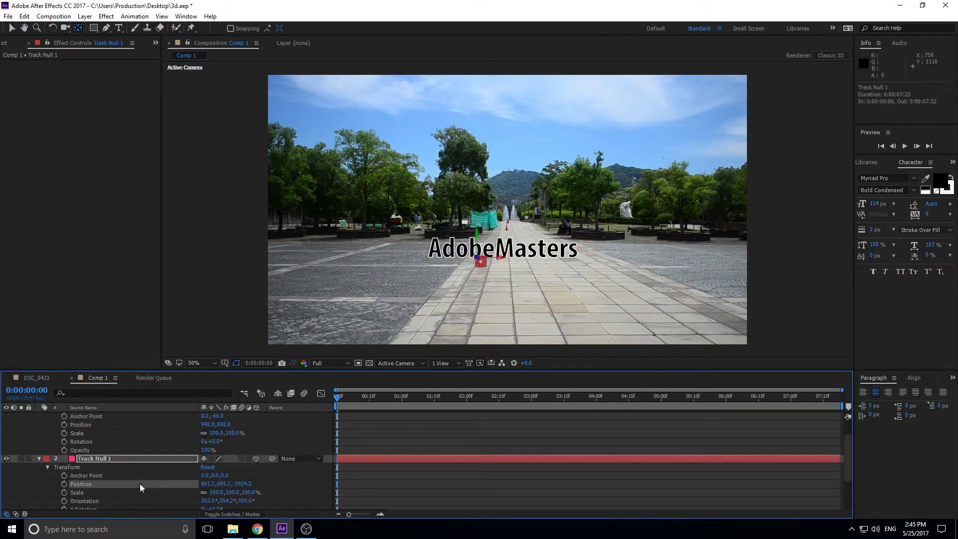
pyautogui.scroll(1, 144, 485)
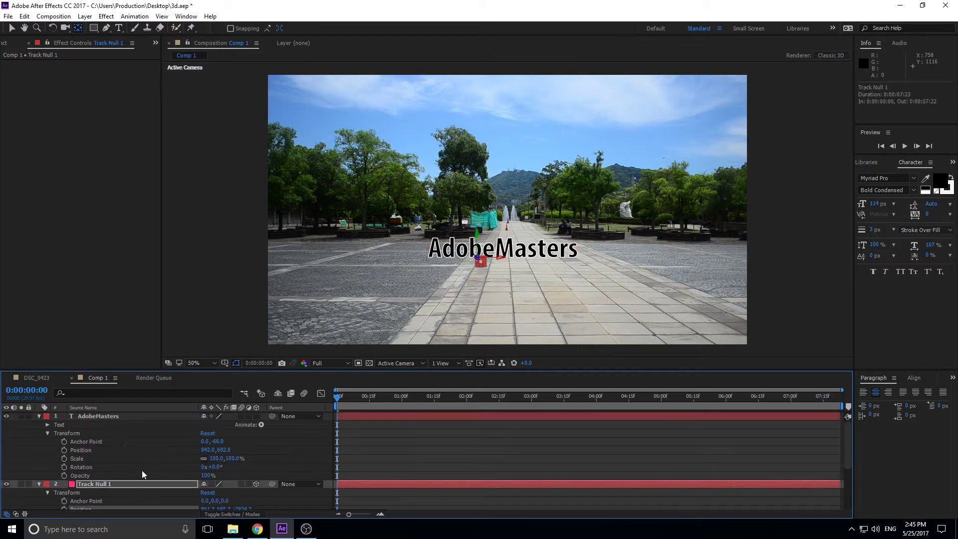
pyautogui.click(107, 416)
pyautogui.hotkey('ctrl', 'v')
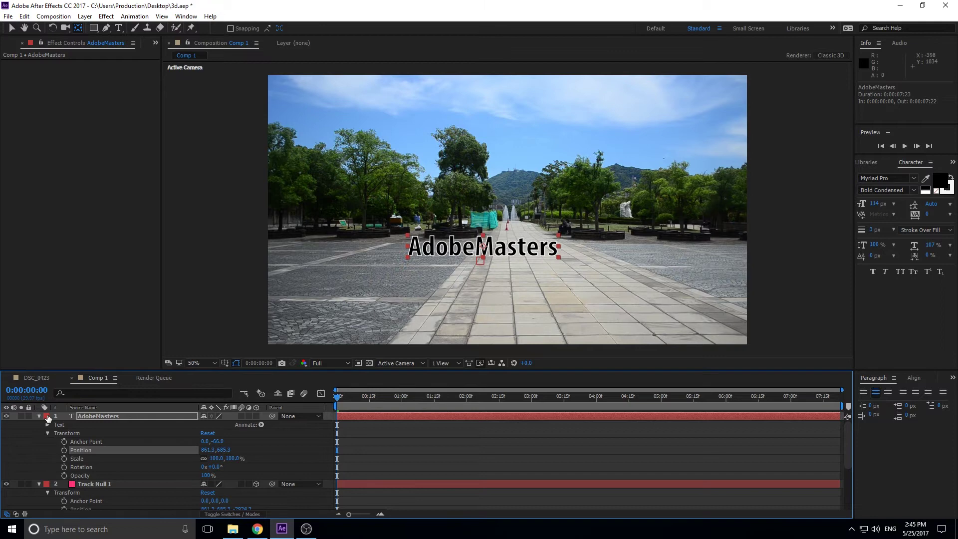
pyautogui.click(39, 416)
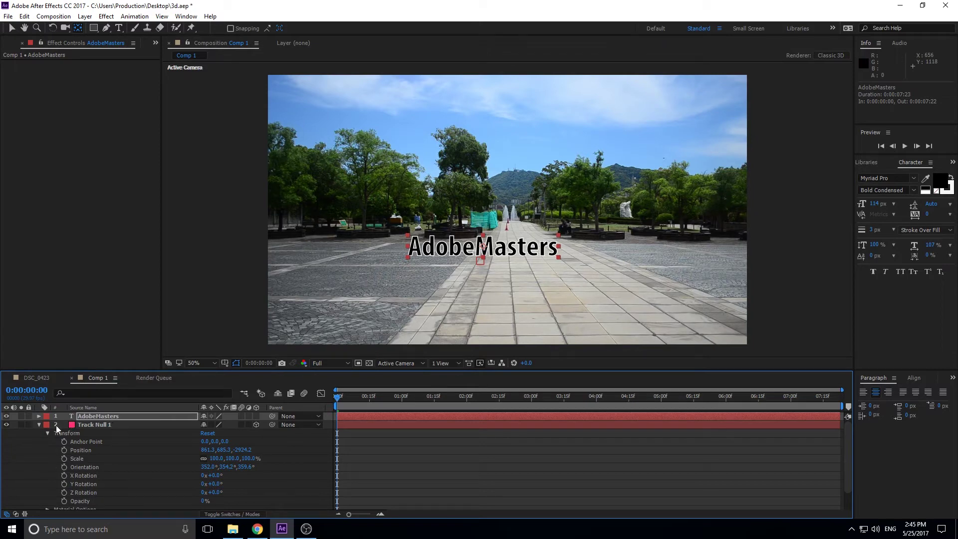
pyautogui.click(43, 428)
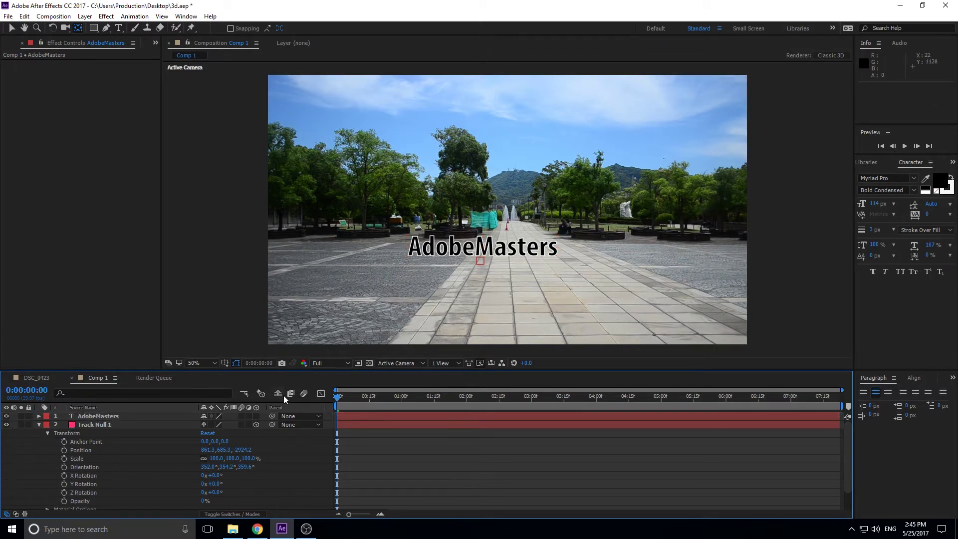
# - Make AdobeMasters a 3D layer and paste Track Null 1's Position onto it again
pyautogui.click(256, 417)
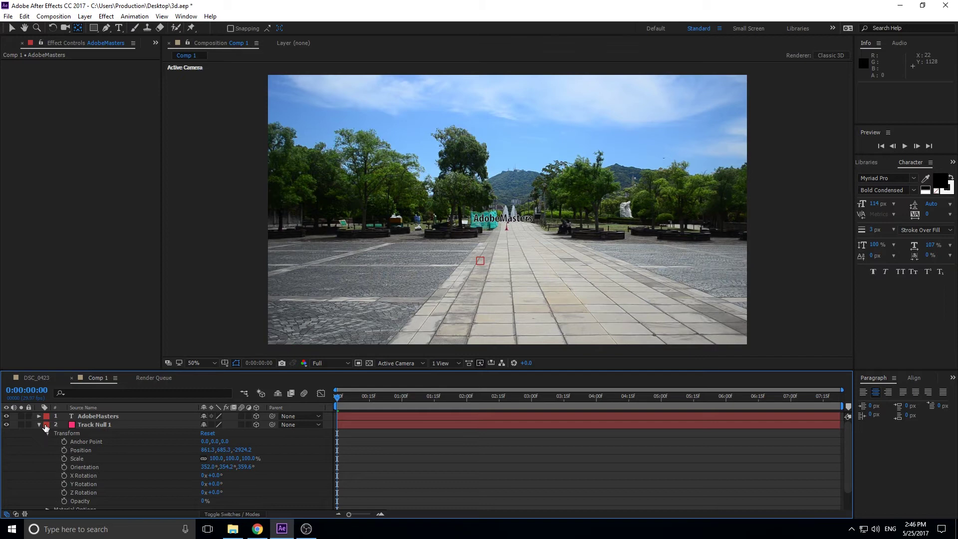
pyautogui.click(96, 452)
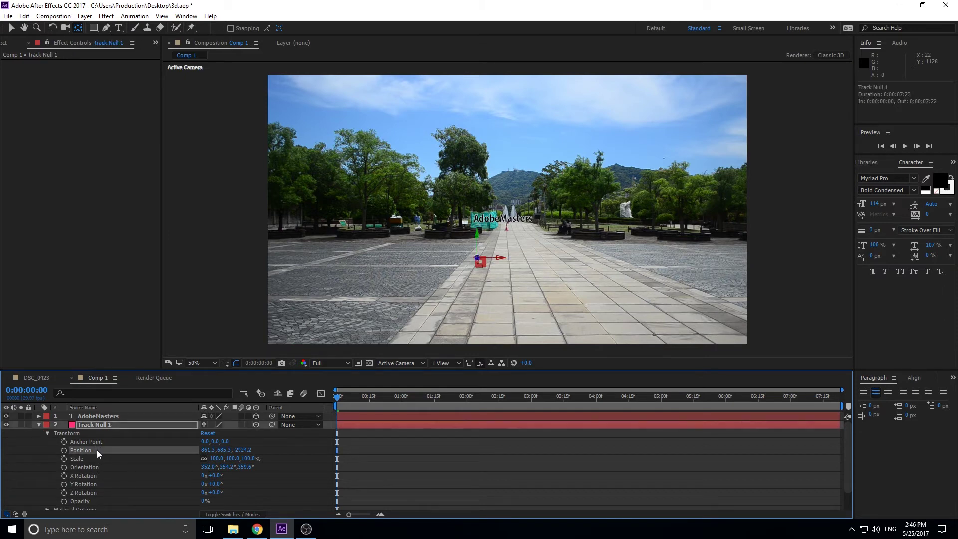
pyautogui.click(111, 417)
pyautogui.hotkey('ctrl', 'v')
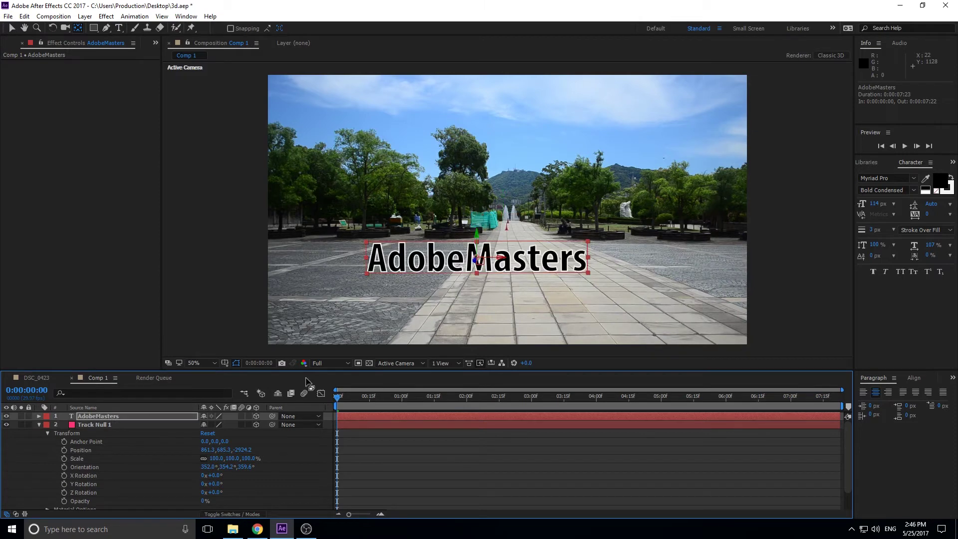
# - Preview and scrub the composition to check the text stays on the tracked ground
pyautogui.click(11, 29)
pyautogui.click(447, 480)
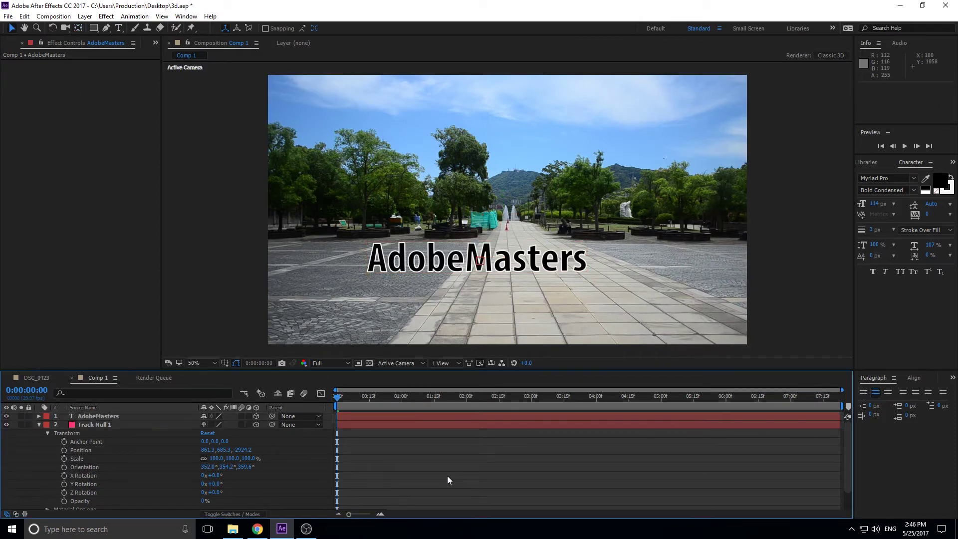
pyautogui.press('space')
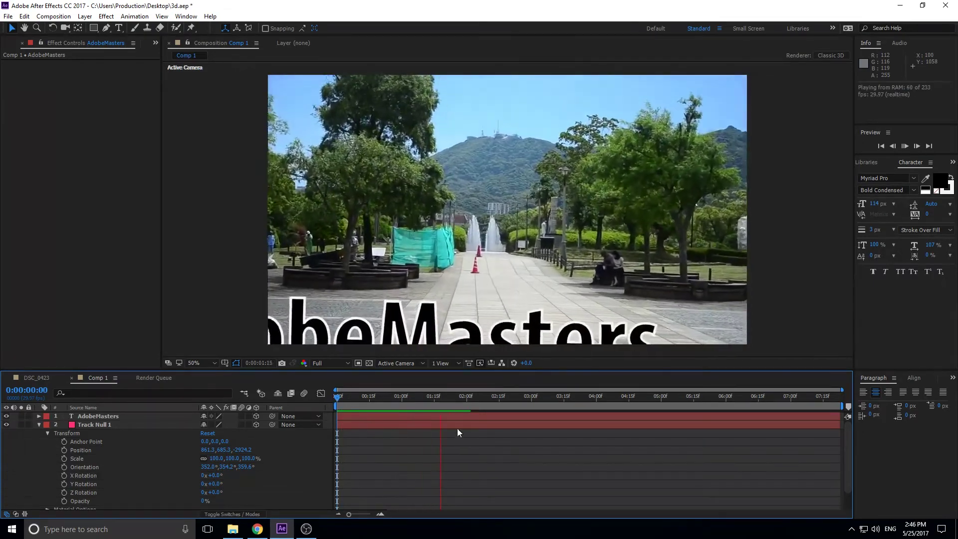
pyautogui.click(501, 394)
pyautogui.moveTo(501, 395); pyautogui.dragTo(337, 395)
pyautogui.press('space')
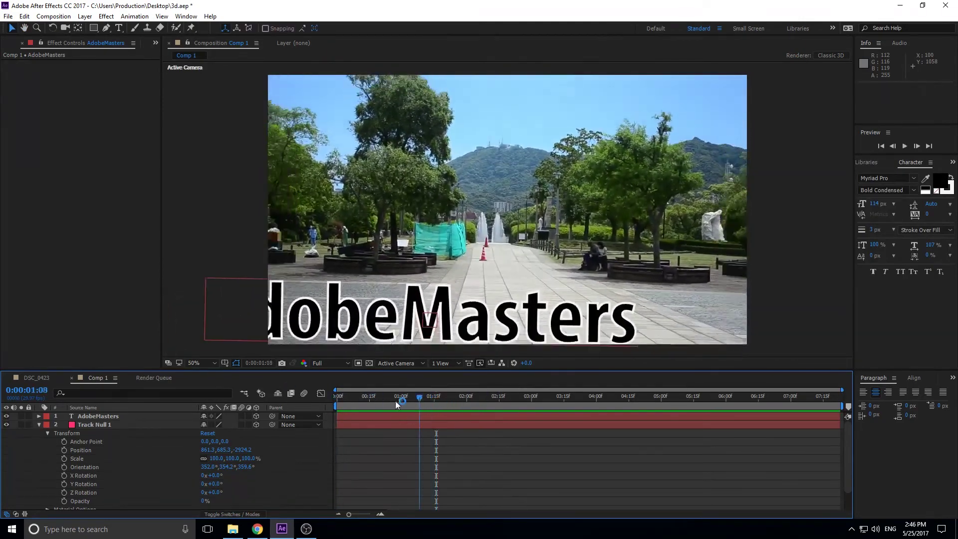
pyautogui.press('space')
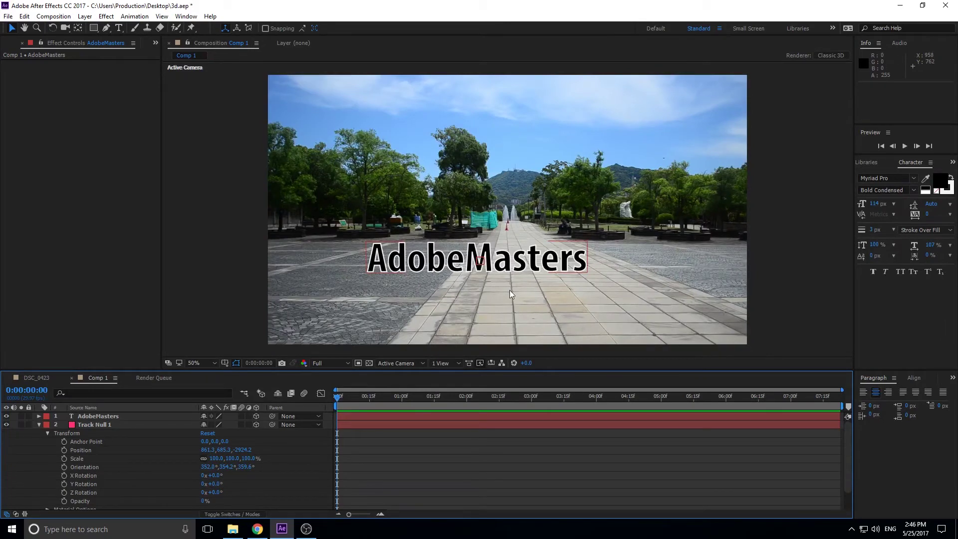
# - Delete the Track Null 1, AdobeMasters and 3D Tracker Camera layers
pyautogui.click(133, 420)
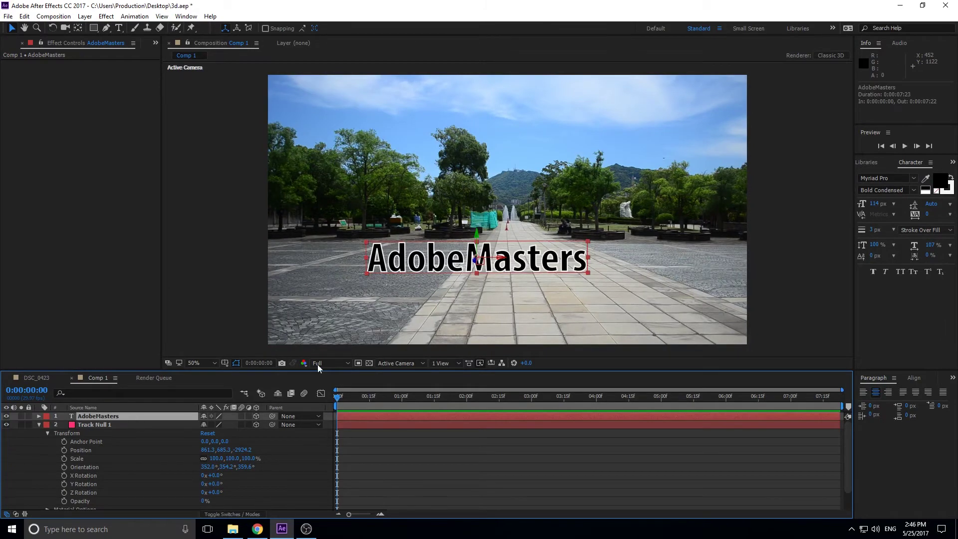
pyautogui.click(132, 425)
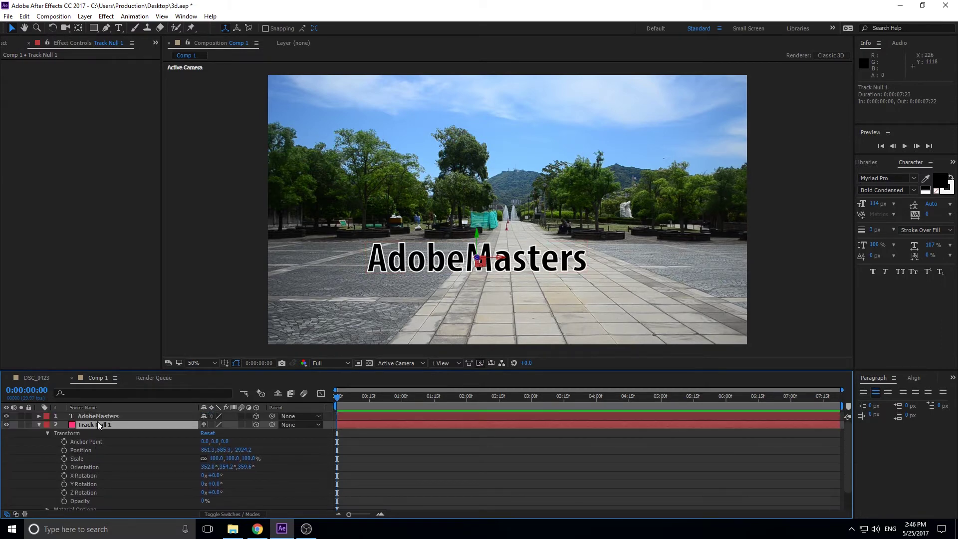
pyautogui.press('Delete')
pyautogui.click(102, 417)
pyautogui.press('Delete')
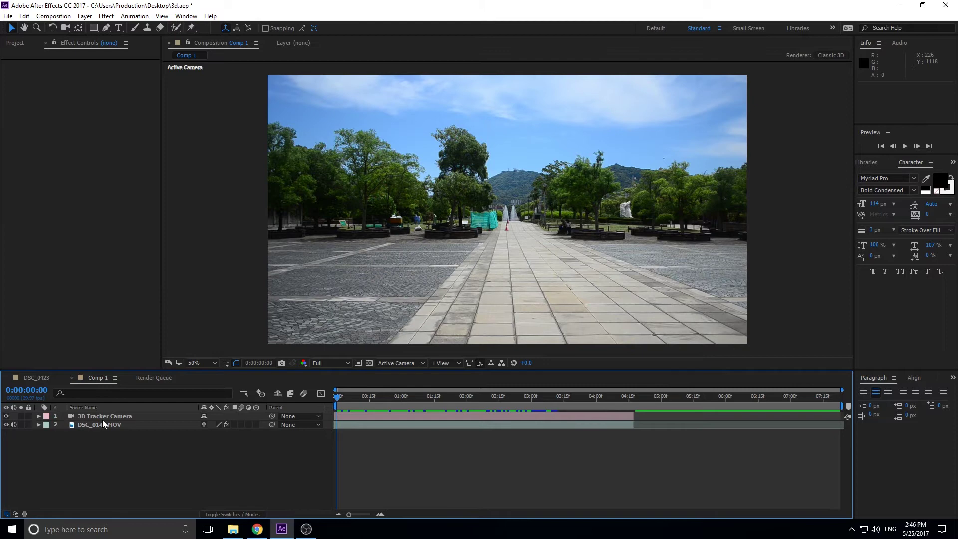
pyautogui.click(103, 418)
pyautogui.press('Delete')
# - Create a new null and camera from a ground track point on the walkway
pyautogui.click(104, 421)
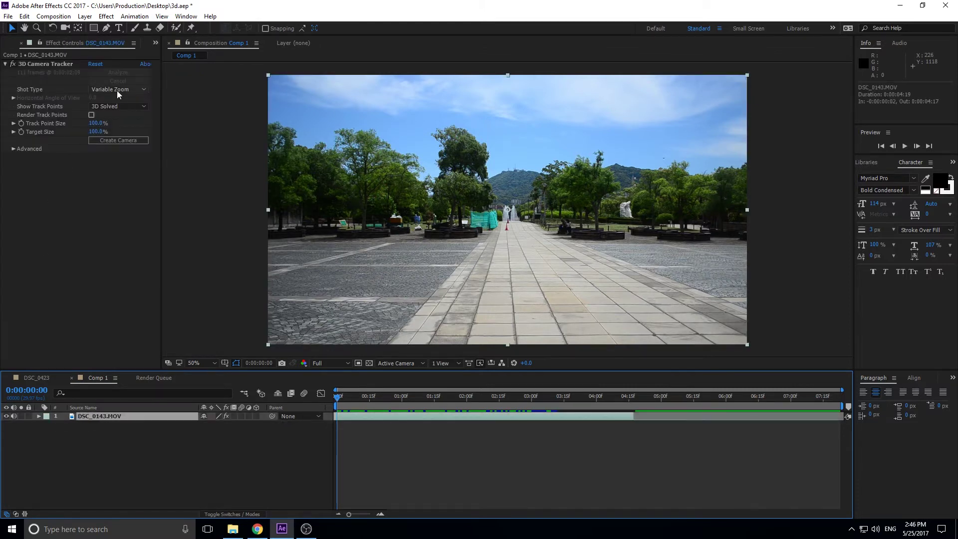
pyautogui.click(45, 65)
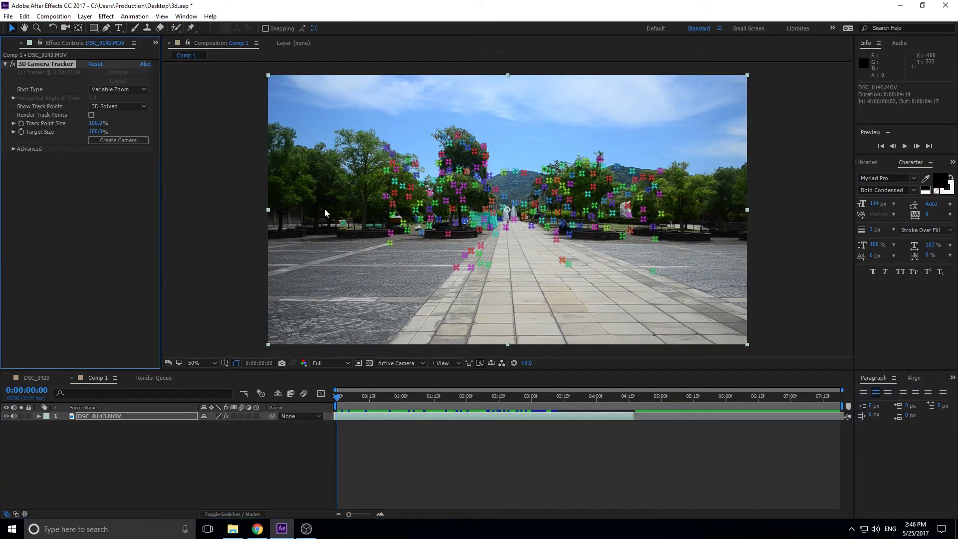
pyautogui.click(482, 247)
pyautogui.rightClick(482, 247)
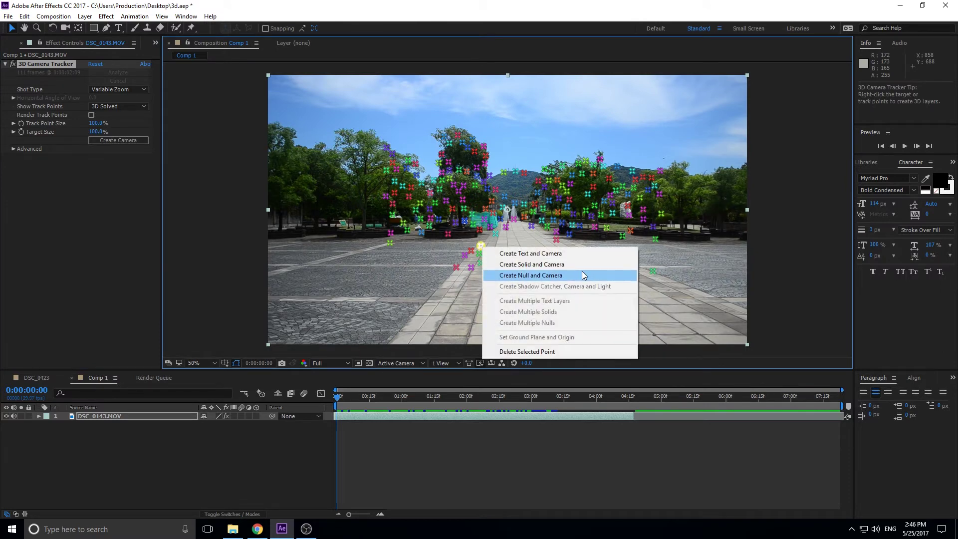
pyautogui.click(549, 275)
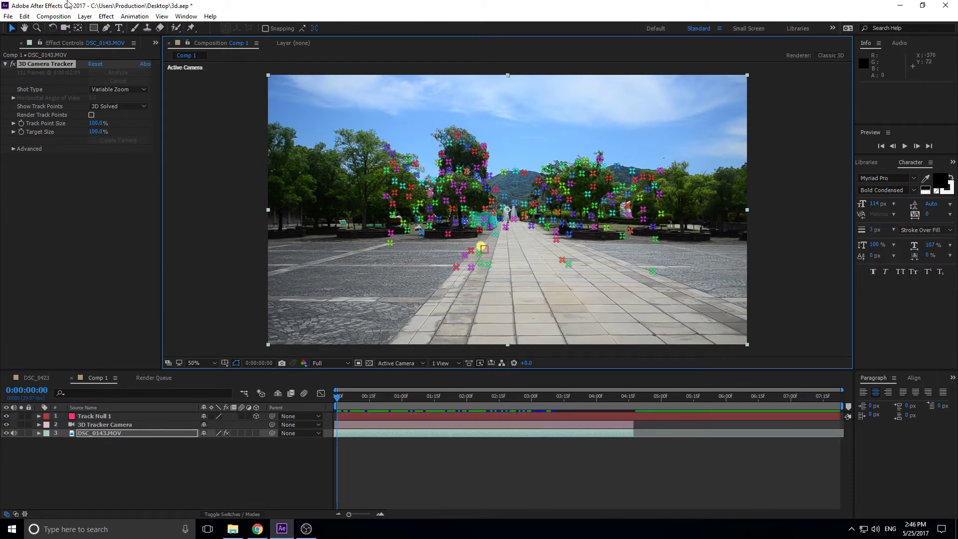
# - Add a new 'AdobeMasters' text box over the footage
pyautogui.click(119, 29)
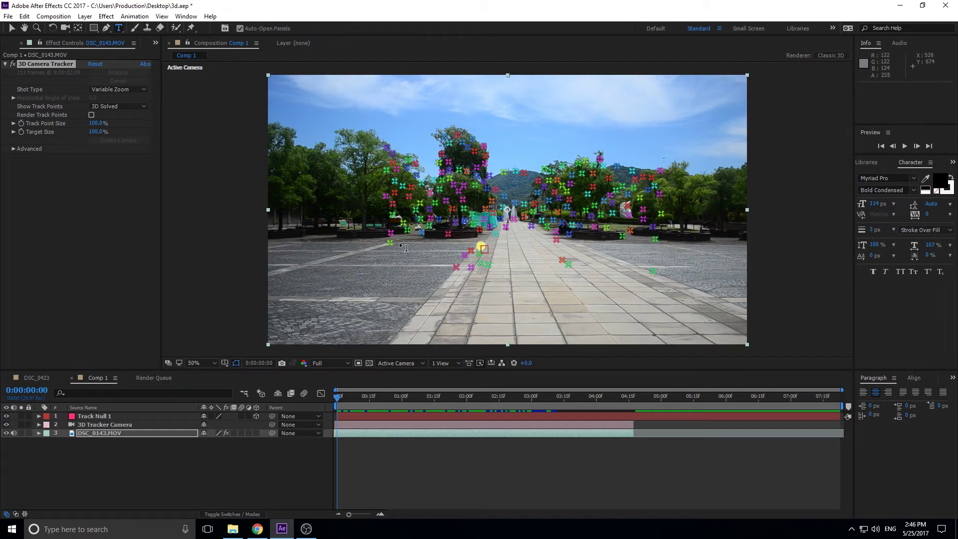
pyautogui.moveTo(431, 238); pyautogui.dragTo(587, 280)
pyautogui.write('AdobeMasters')
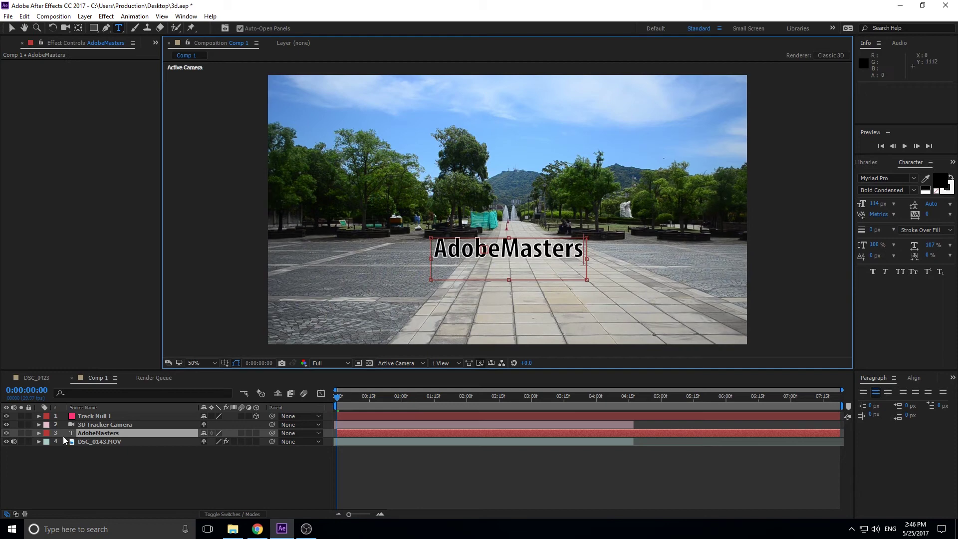
# - Paste Track Null 1's Position onto the AdobeMasters text layer, then collapse the null
pyautogui.click(93, 417)
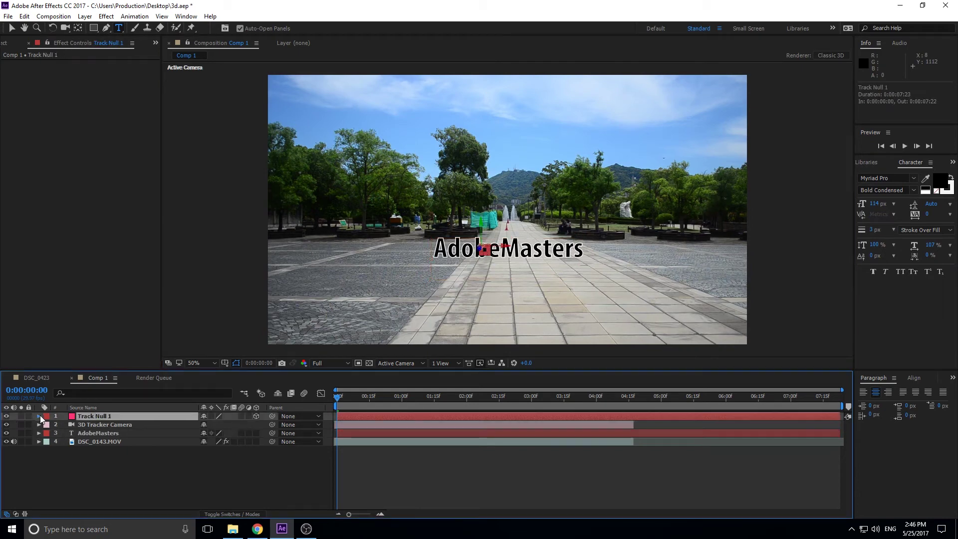
pyautogui.click(39, 416)
pyautogui.click(47, 425)
pyautogui.click(81, 443)
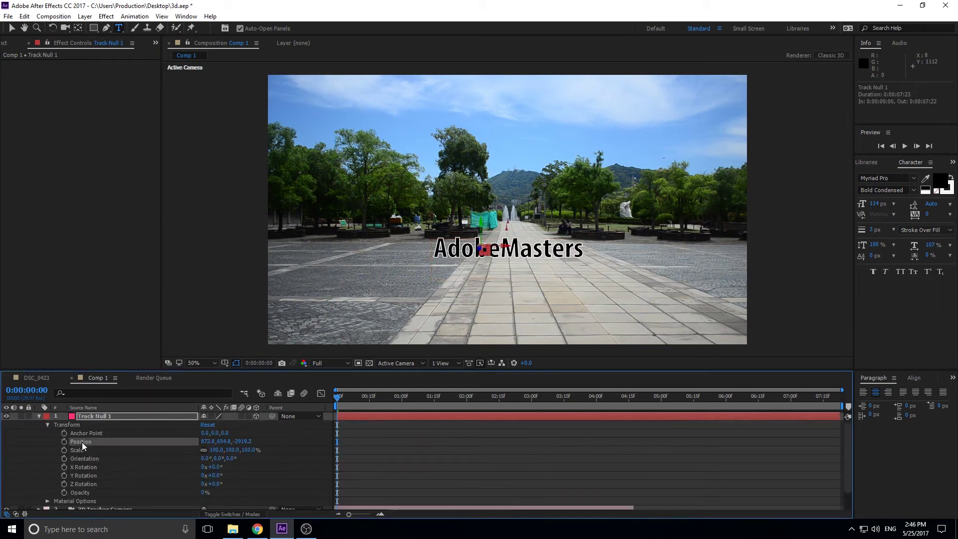
pyautogui.scroll(-2, 100, 474)
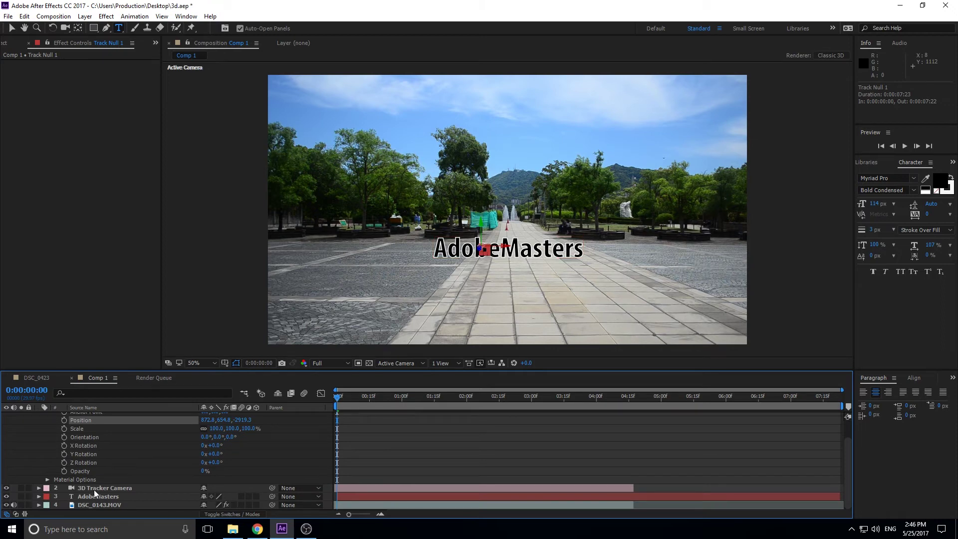
pyautogui.click(95, 489)
pyautogui.scroll(2, 96, 489)
pyautogui.scroll(-2, 98, 464)
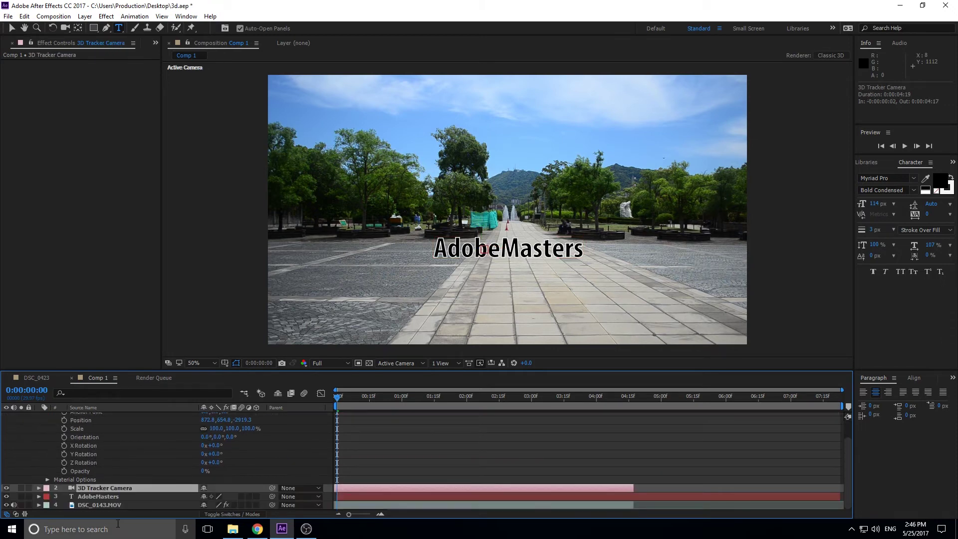
pyautogui.click(111, 496)
pyautogui.hotkey('ctrl', 'v')
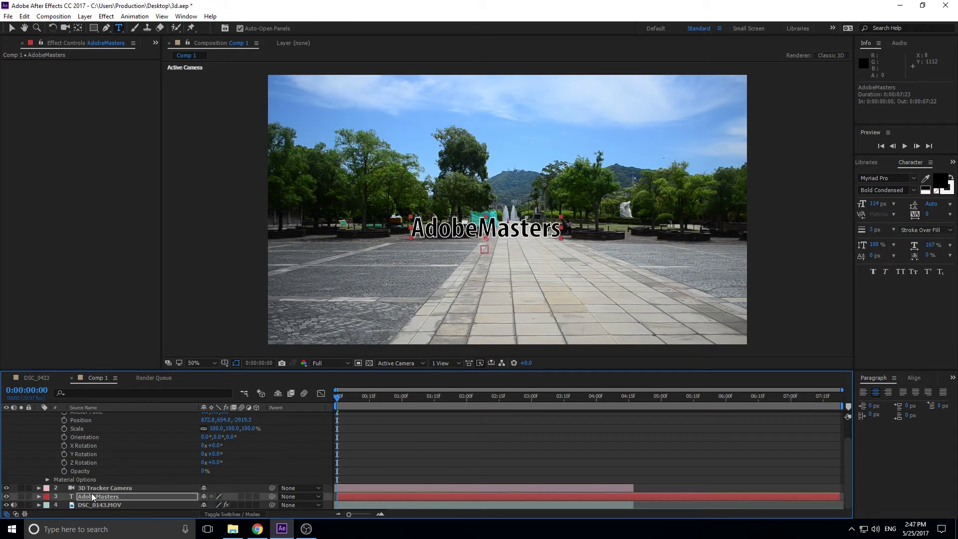
pyautogui.scroll(2, 98, 453)
pyautogui.click(39, 417)
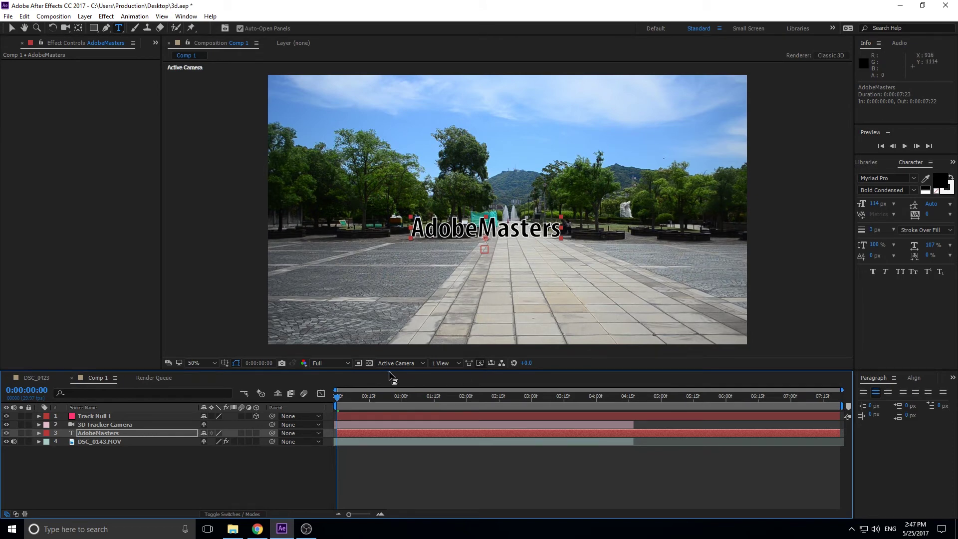
# - Move the anchor point onto the text and scale AdobeMasters from 85% to 66%
pyautogui.click(78, 28)
pyautogui.moveTo(494, 244); pyautogui.dragTo(496, 233)
pyautogui.click(126, 433)
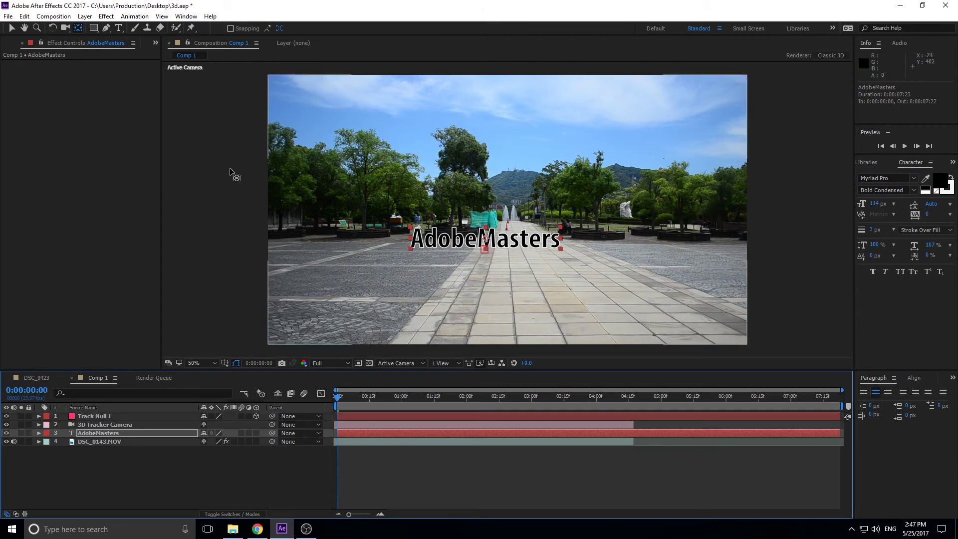
pyautogui.click(11, 28)
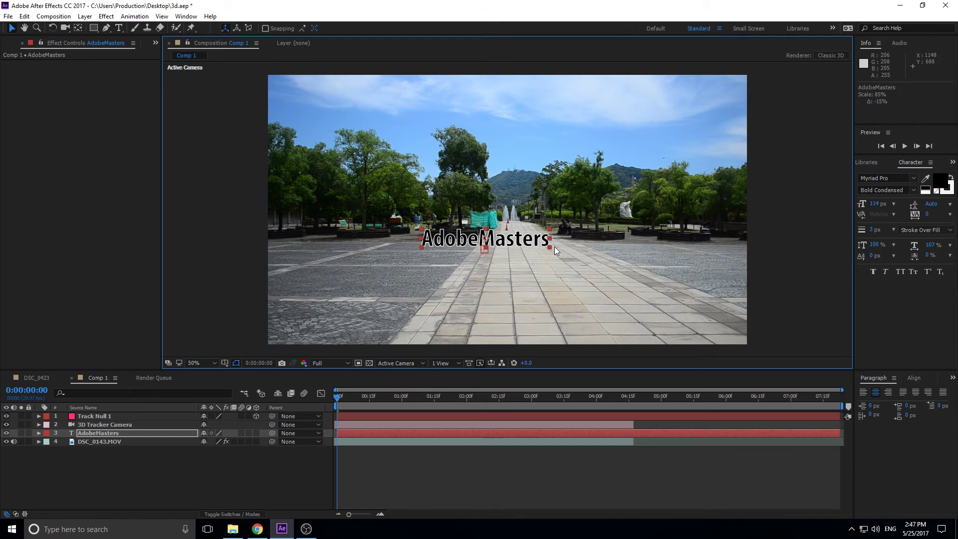
pyautogui.moveTo(555, 247); pyautogui.dragTo(537, 244)
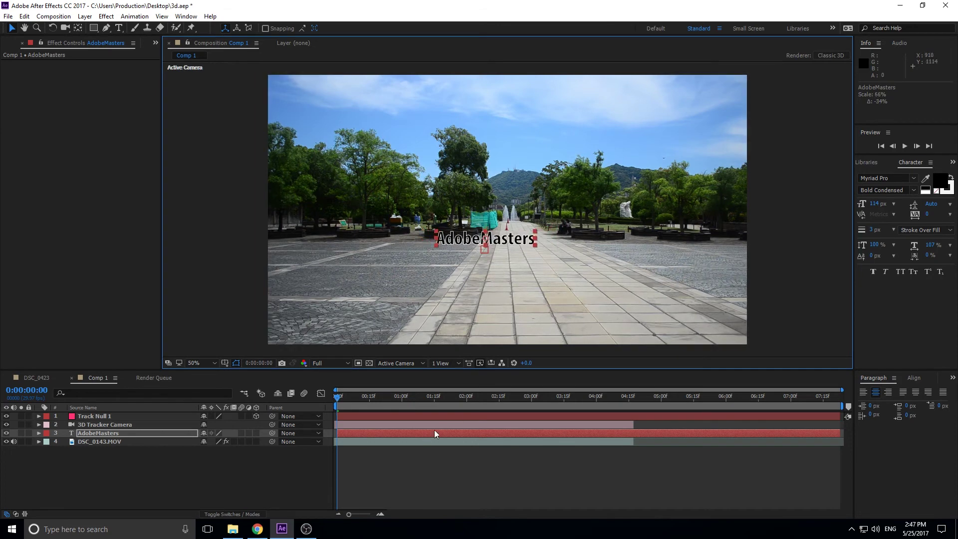
pyautogui.click(331, 417)
pyautogui.press('space')
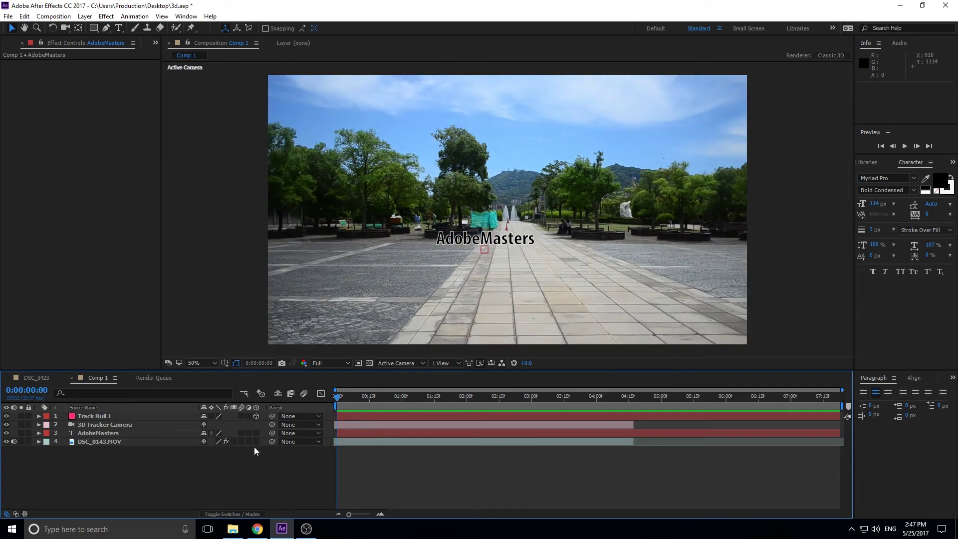
# - Make AdobeMasters a 3D layer, drop it onto the tracked ground point, and preview
pyautogui.click(256, 433)
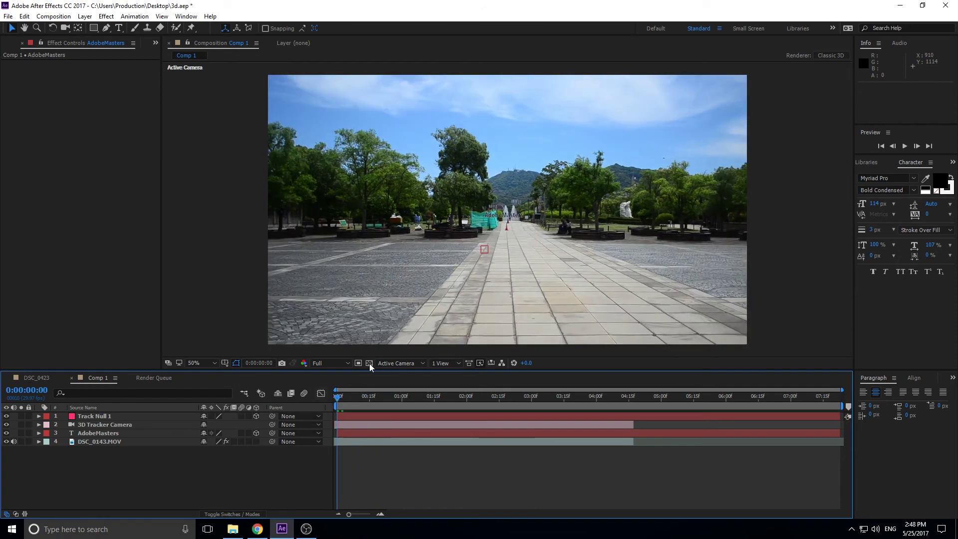
pyautogui.moveTo(509, 216); pyautogui.dragTo(488, 248)
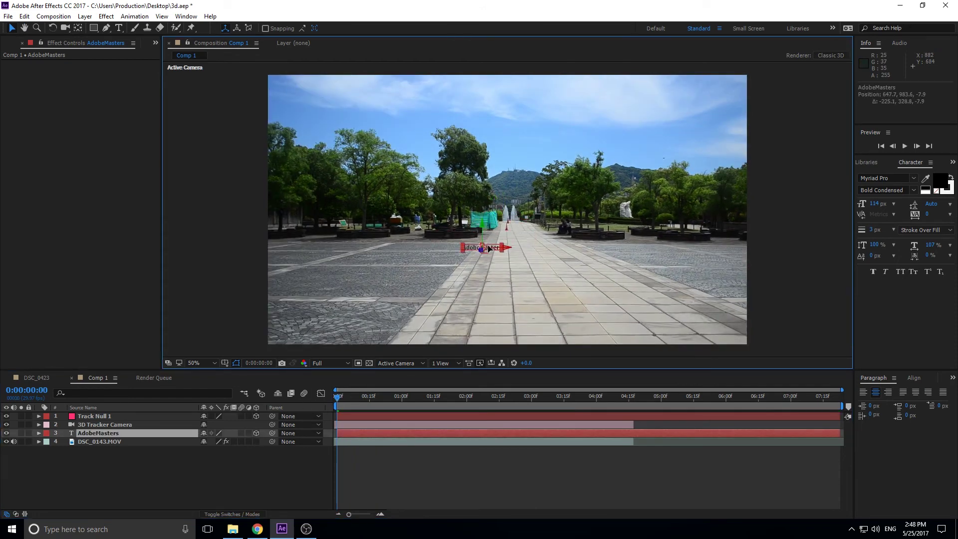
pyautogui.click(409, 487)
pyautogui.press('space')
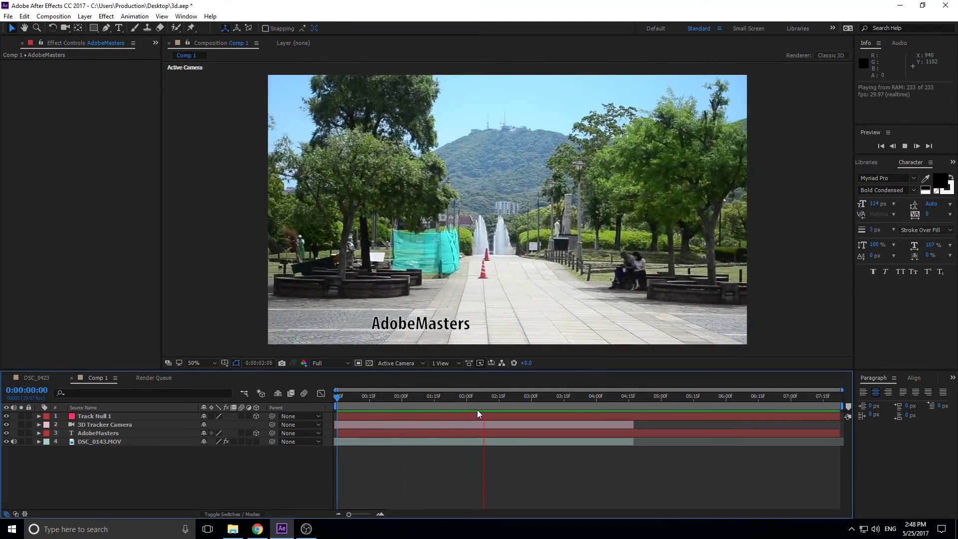
# - Turn on motion blur for the AdobeMasters layer and scrub the opening frames to check it
pyautogui.press('space')
pyautogui.moveTo(491, 397); pyautogui.dragTo(292, 398)
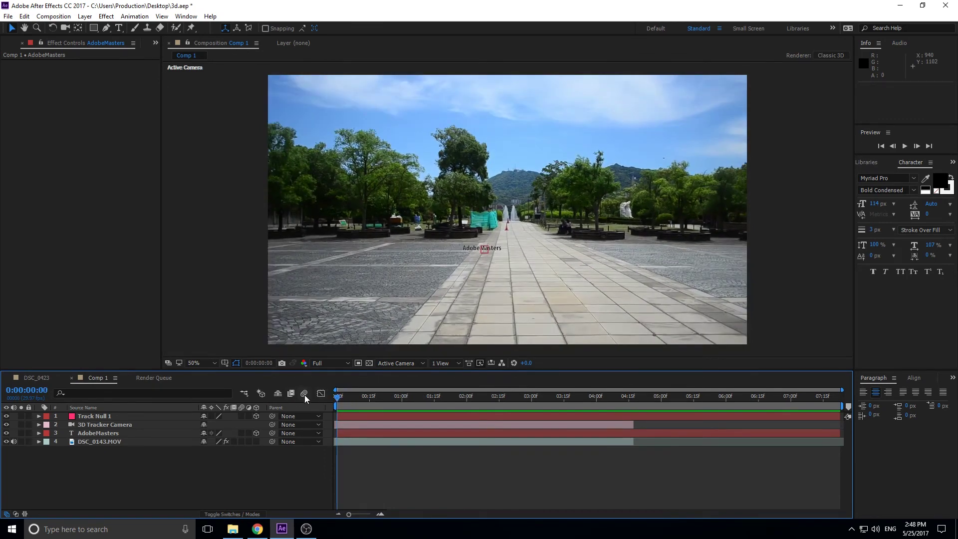
pyautogui.click(242, 433)
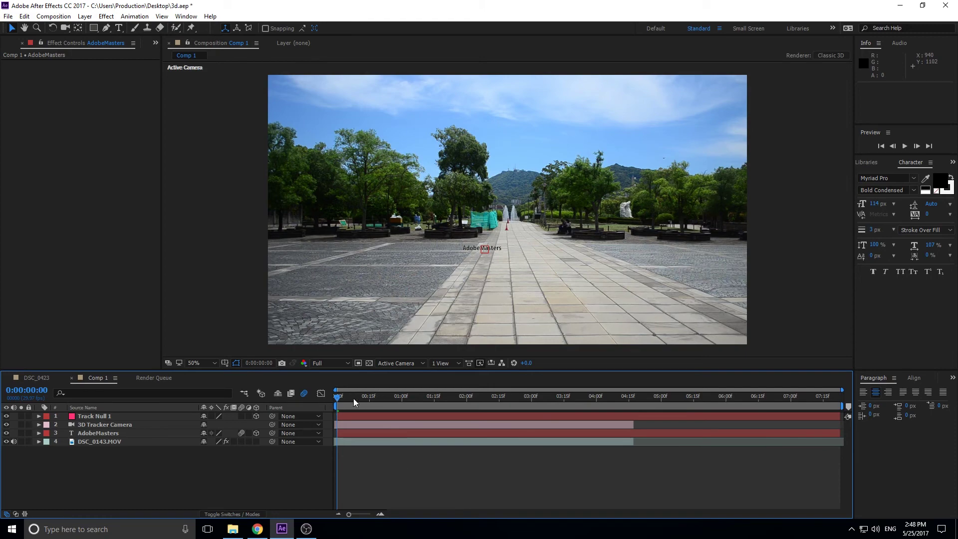
pyautogui.moveTo(355, 403); pyautogui.dragTo(321, 434)
# - Preview the blurred text again, then switch to the DSC_0423 composition
pyautogui.click(235, 514)
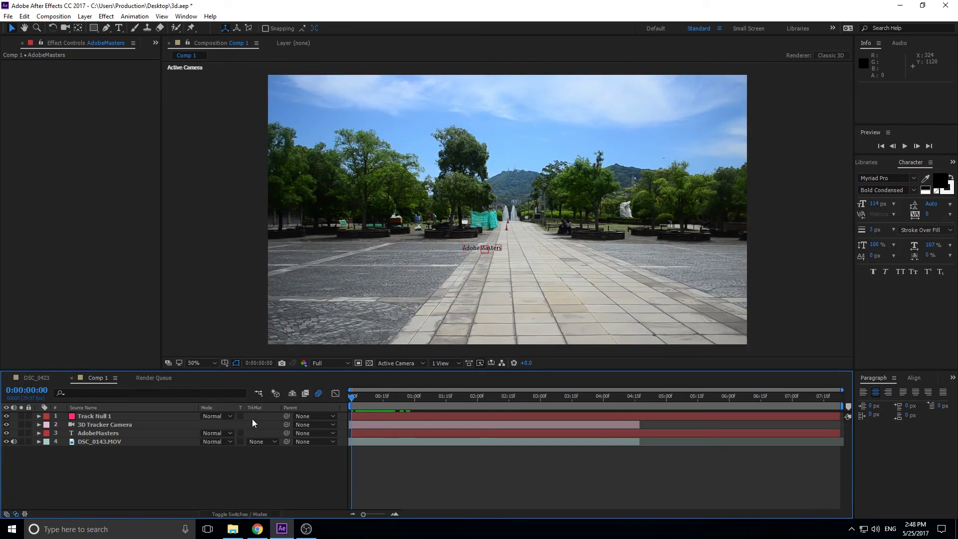
pyautogui.click(247, 514)
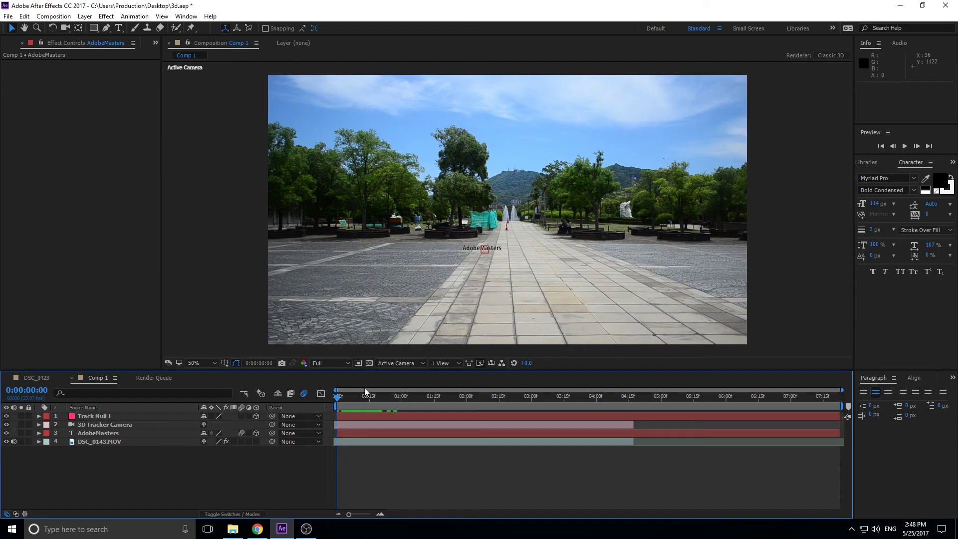
pyautogui.press('space')
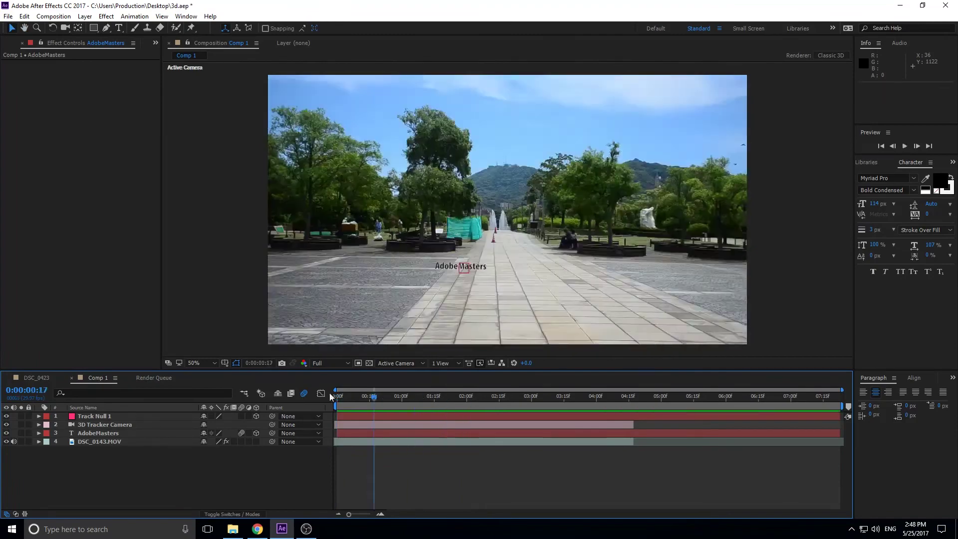
pyautogui.press('space')
pyautogui.moveTo(358, 390)
pyautogui.mouseDown()
pyautogui.moveTo(447, 391)
pyautogui.moveTo(347, 385)
pyautogui.mouseUp()
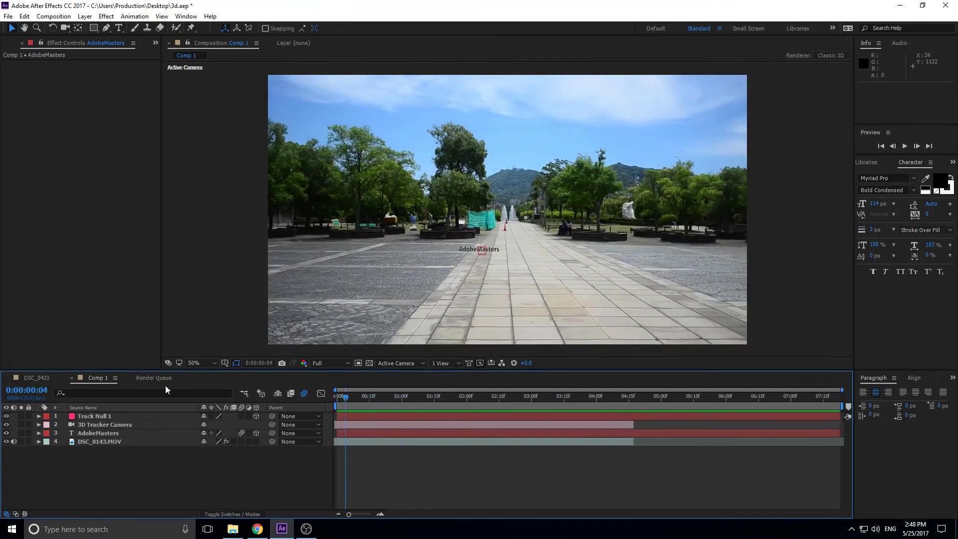
pyautogui.click(38, 378)
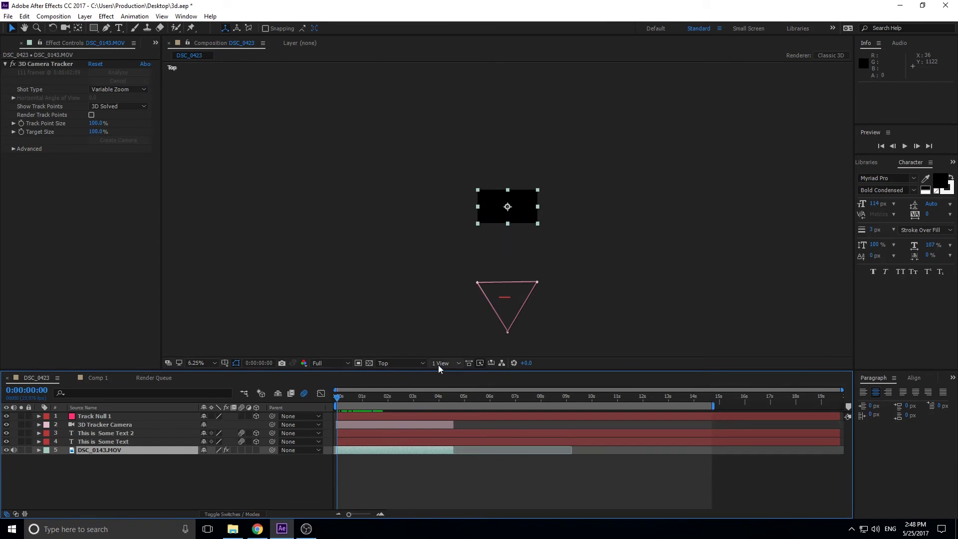
# - Preview DSC_0423 through the Active Camera view at 50% zoom, then return to Comp 1
pyautogui.click(412, 364)
pyautogui.click(412, 374)
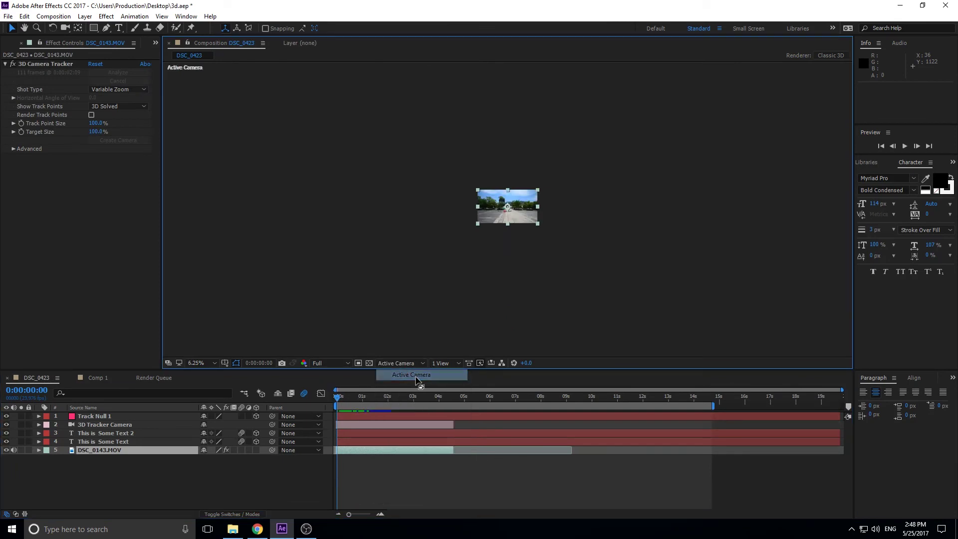
pyautogui.scroll(6, 477, 220)
pyautogui.scroll(-2, 496, 209)
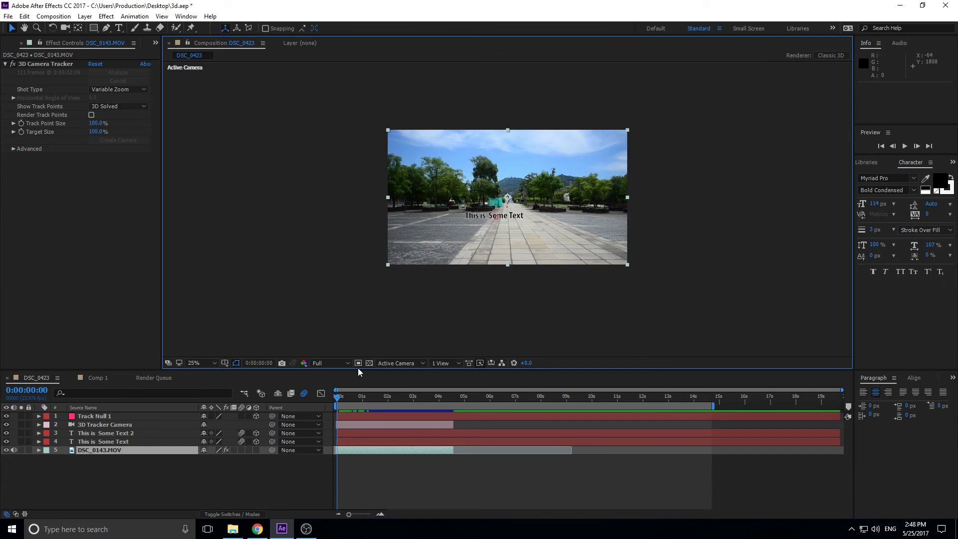
pyautogui.scroll(2, 425, 314)
pyautogui.press('space')
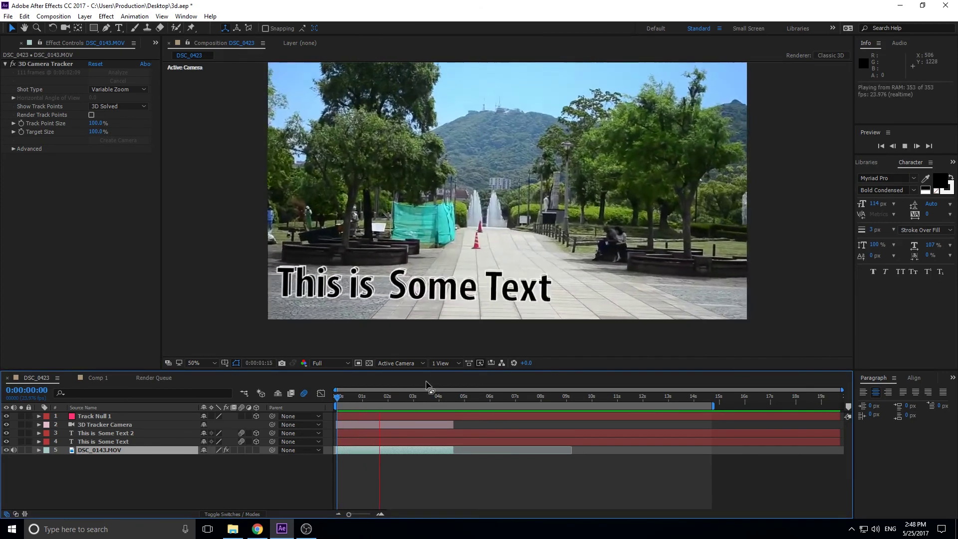
pyautogui.press('space')
pyautogui.press('space')
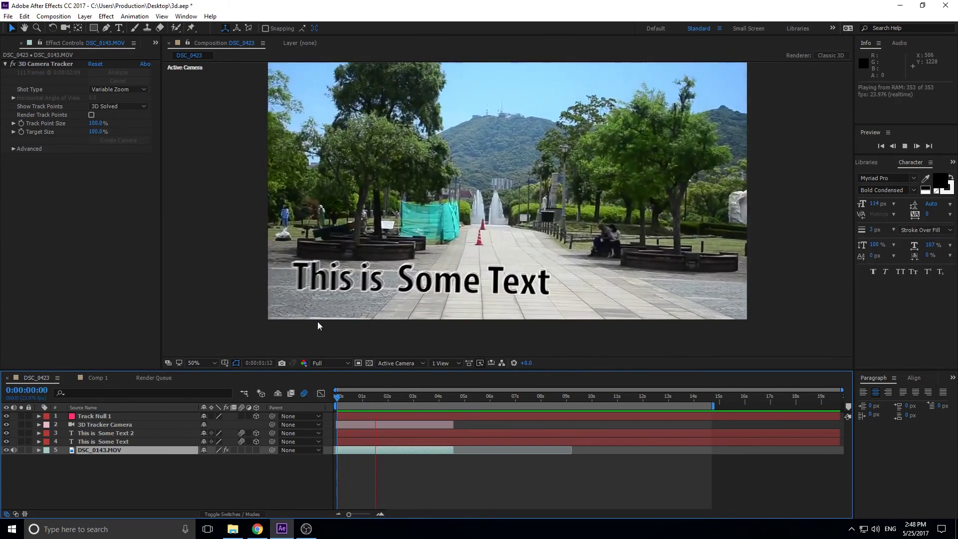
pyautogui.press('space')
pyautogui.click(97, 379)
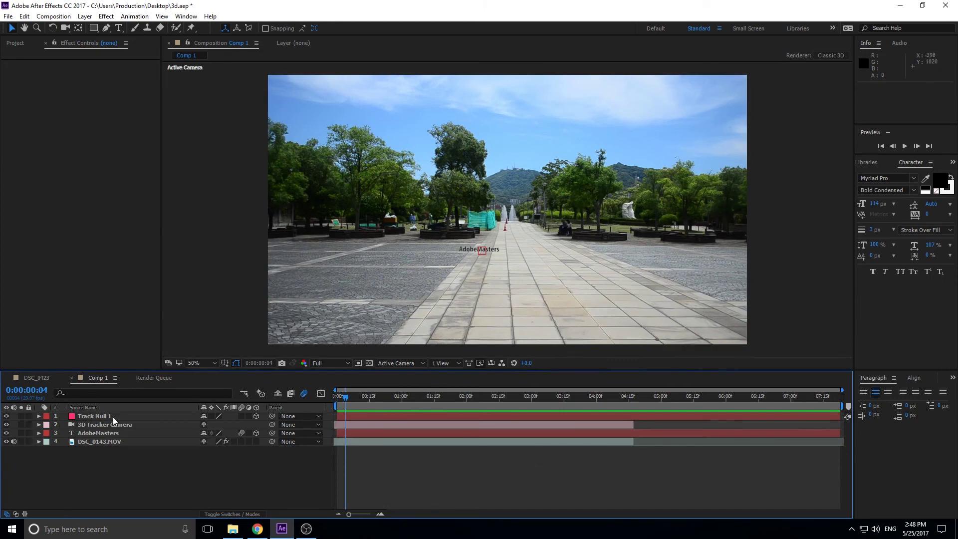
# - Show the 3D Camera Tracker's Advanced solve details for the DSC_0143.MOV layer in Effect Controls
pyautogui.click(115, 439)
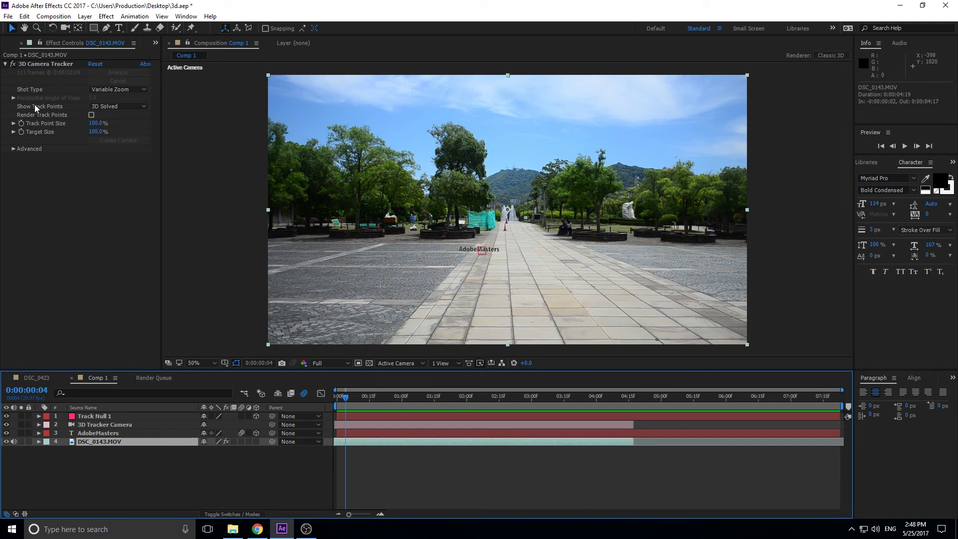
pyautogui.click(14, 148)
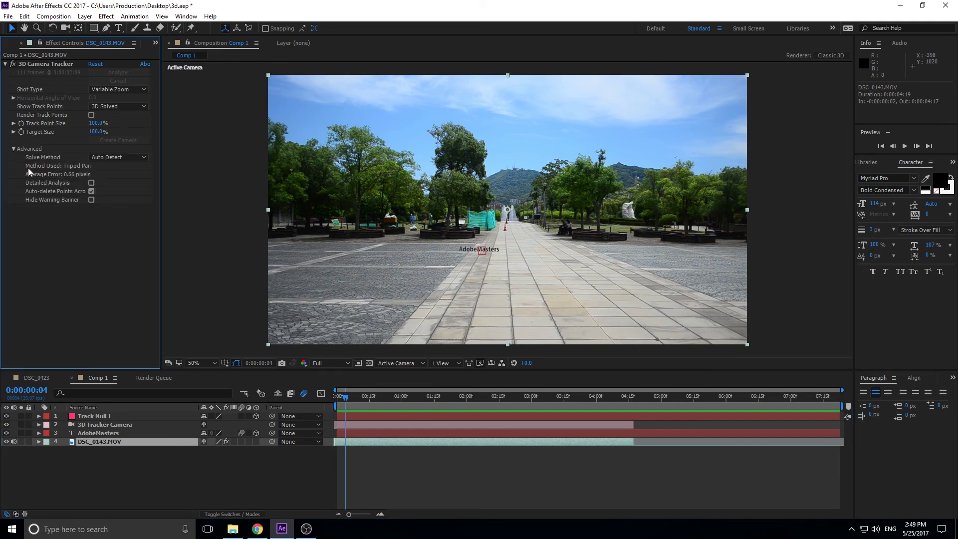